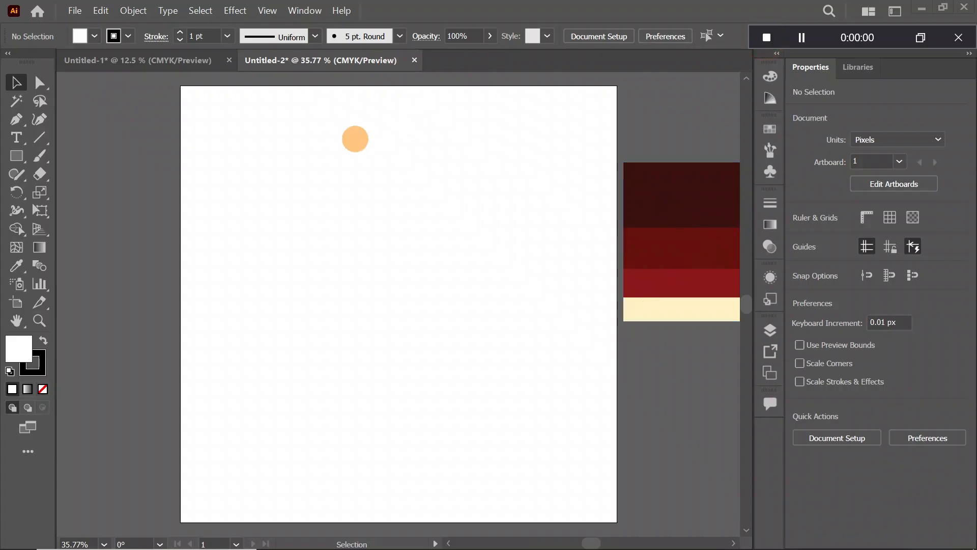
Step: Draw a 1100 × 1100 px square covering the whole artboard
left_click(15, 156)
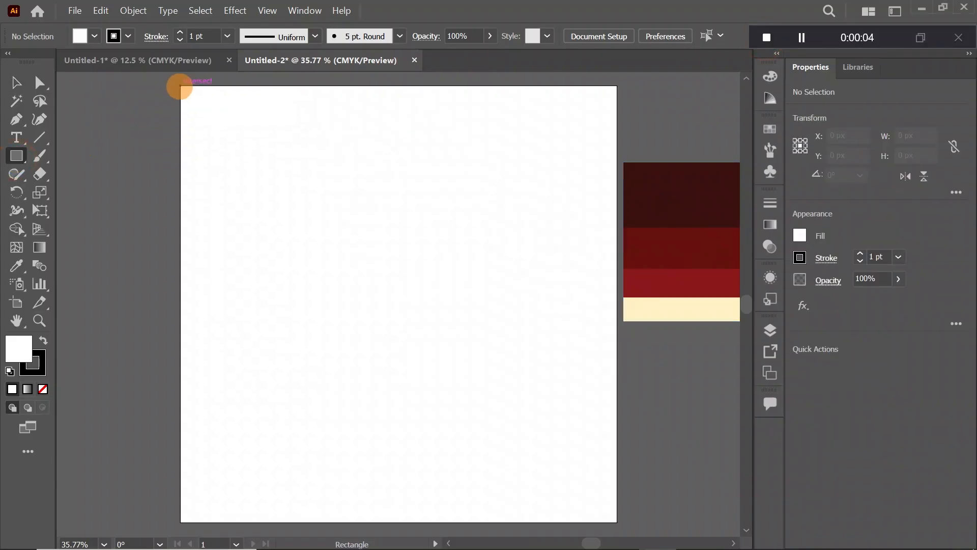
left_click_drag(181, 87, 618, 521)
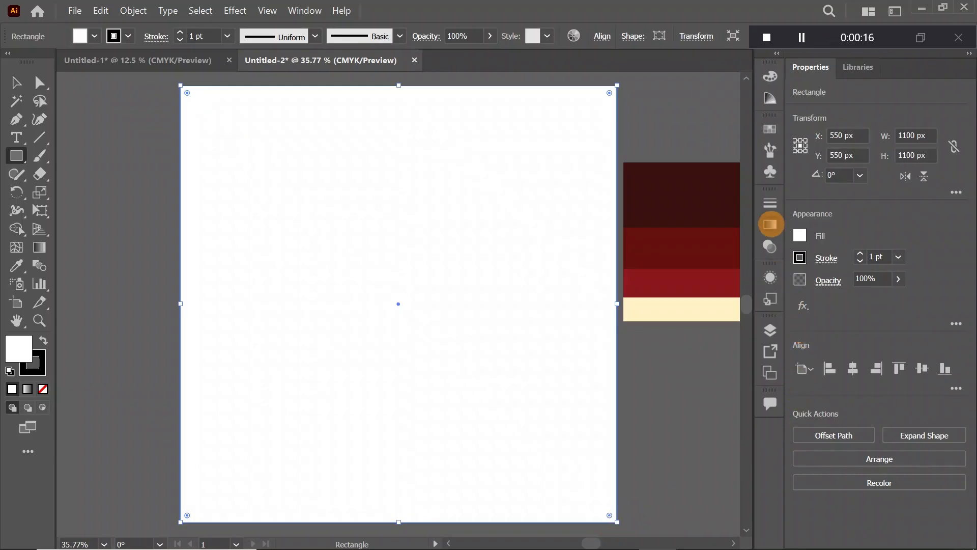
Step: Bring up the gradient settings and move the colour palette image off the artboard to its opposite side
left_click(770, 225)
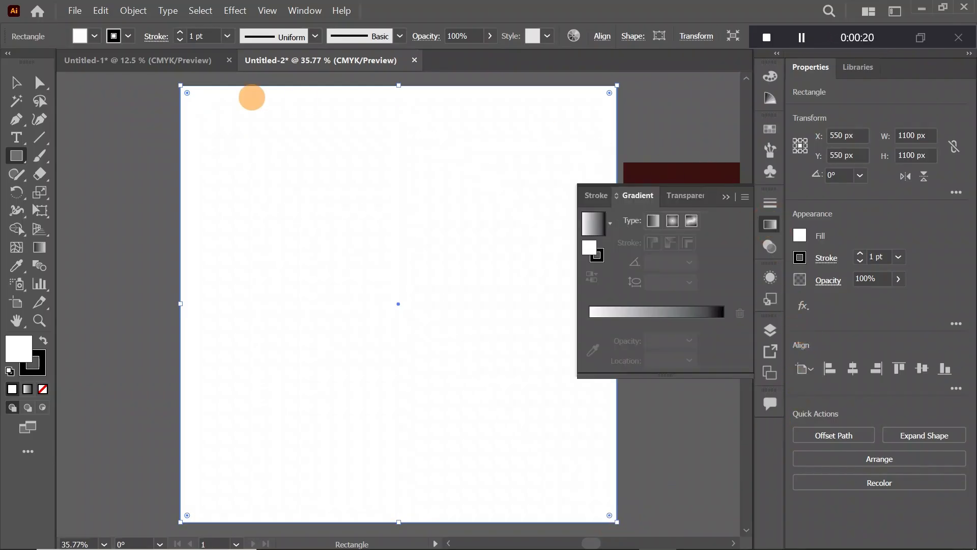
left_click(17, 82)
left_click_drag(639, 166, 85, 130)
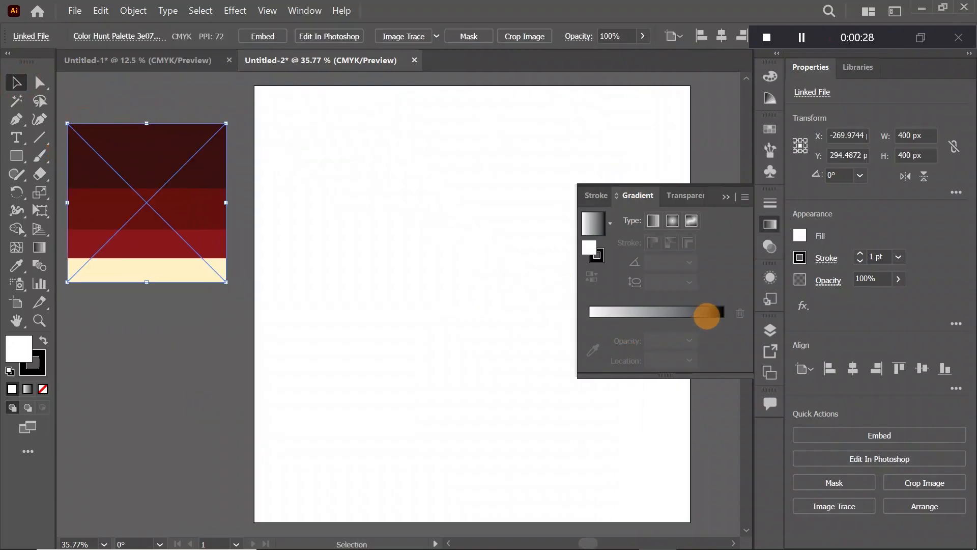
Step: Activate a linear gradient fill and sample the palette's darkest brown for its end stop
left_click(709, 312)
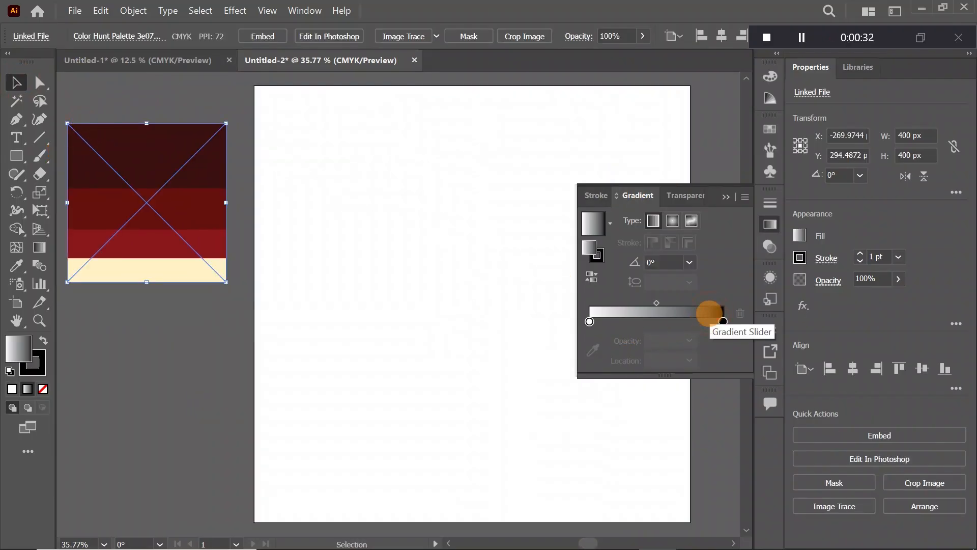
left_click(723, 321)
left_click(590, 351)
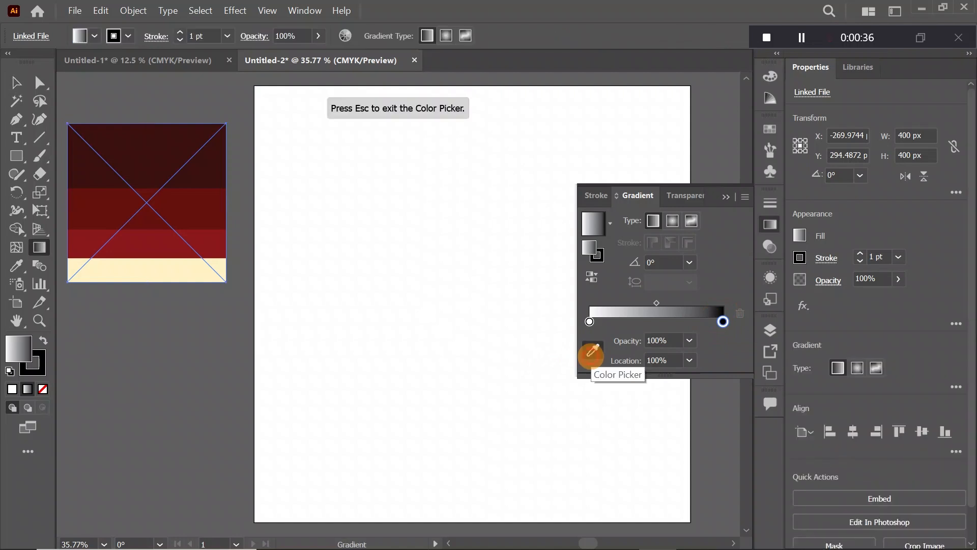
left_click(213, 172)
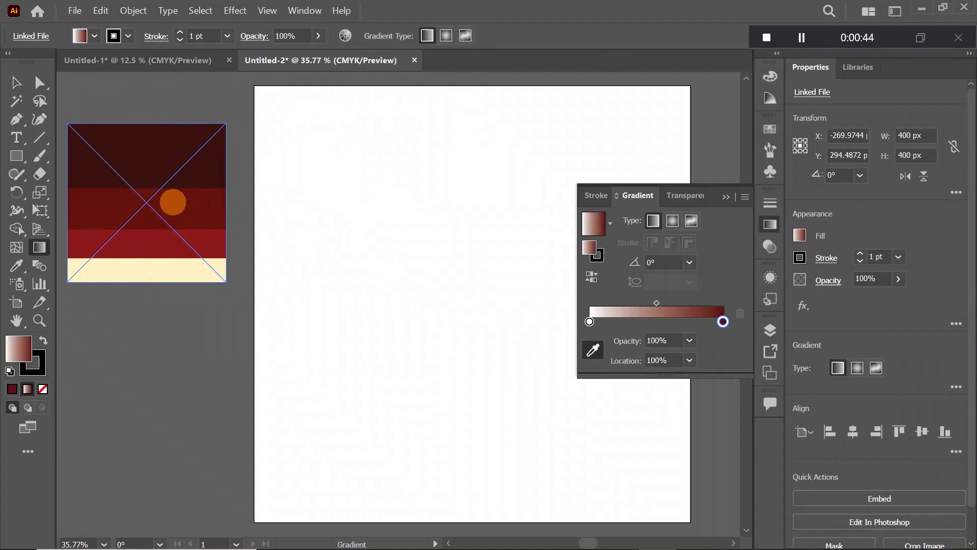
left_click(107, 161)
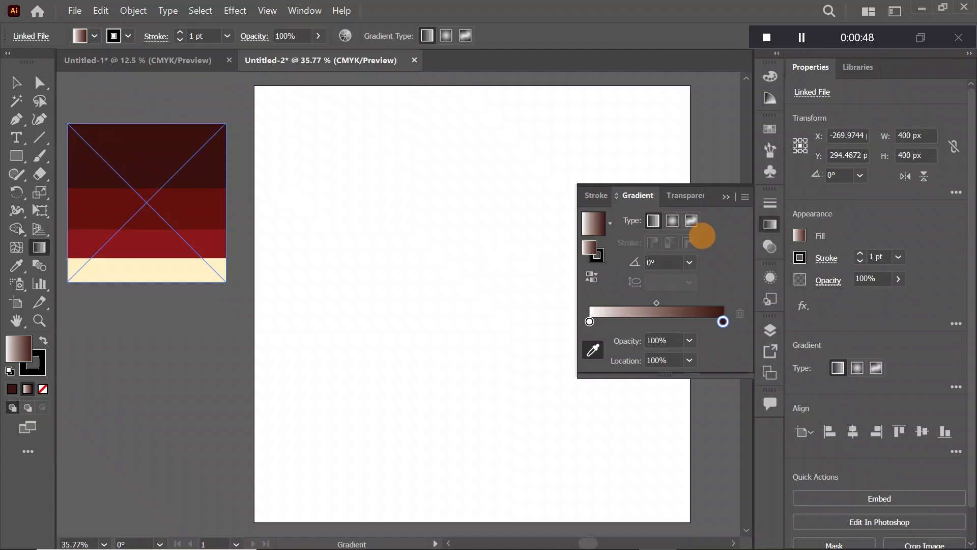
Step: Sample the palette's dark red for the gradient's start stop
left_click(589, 321)
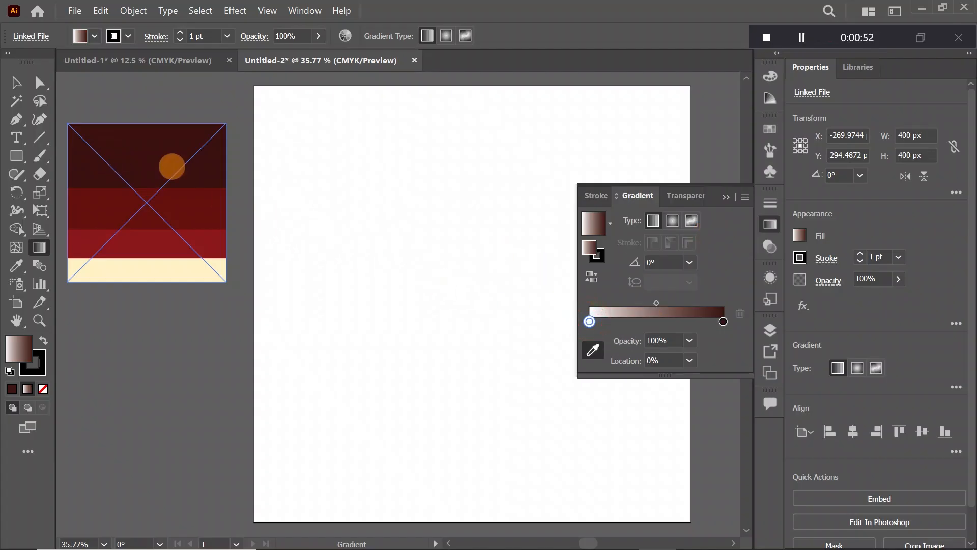
left_click(173, 167)
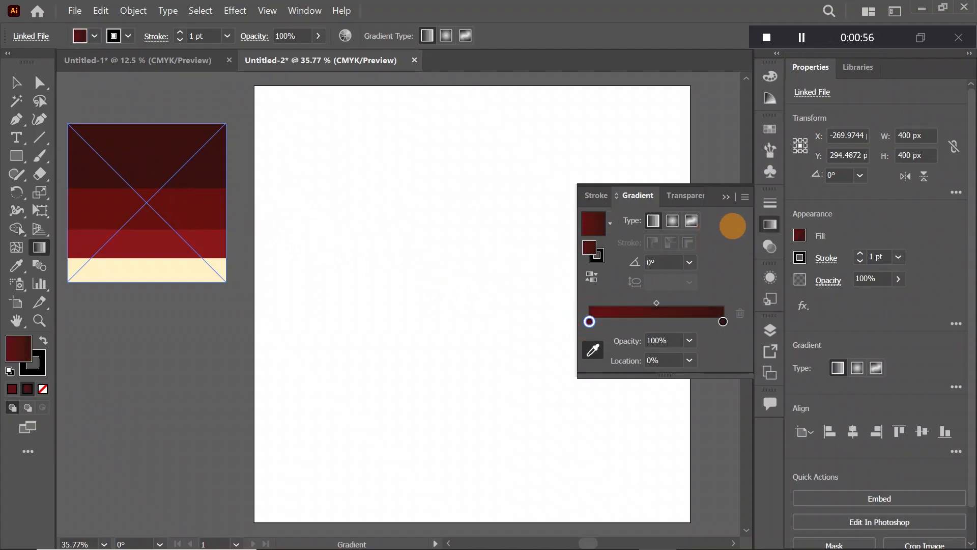
left_click(725, 197)
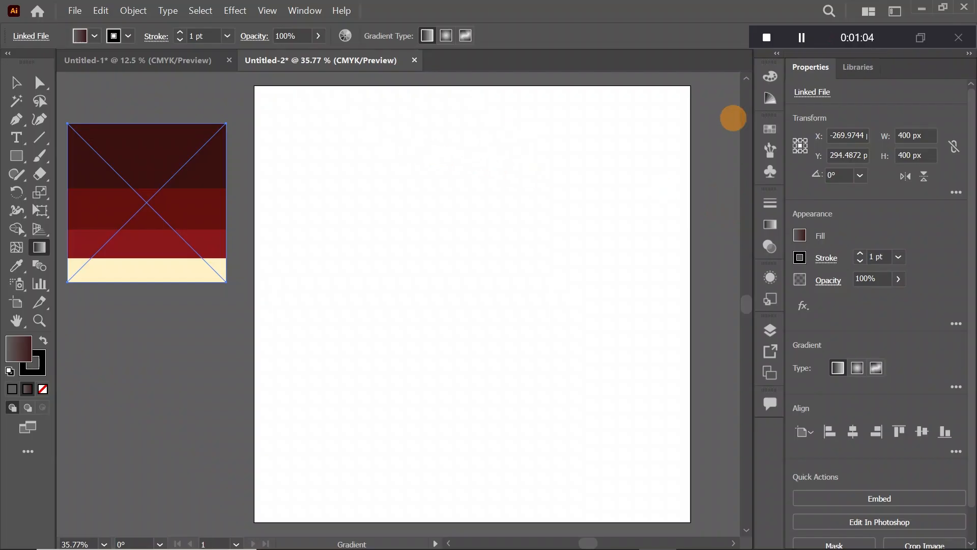
Step: Sample the palette's bright red for the start stop of the background square's gradient, with the stop at about 3.7%
left_click(802, 38)
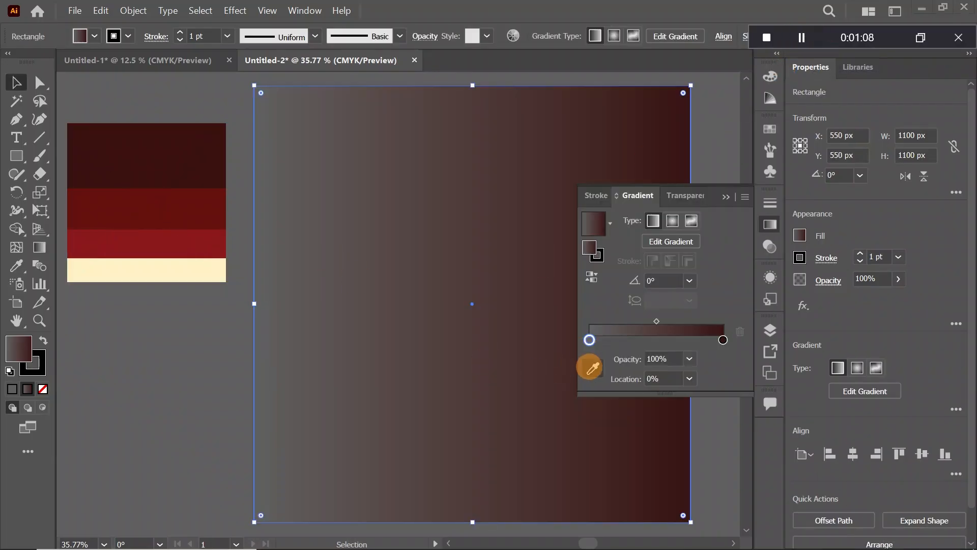
left_click(591, 356)
left_click(194, 234)
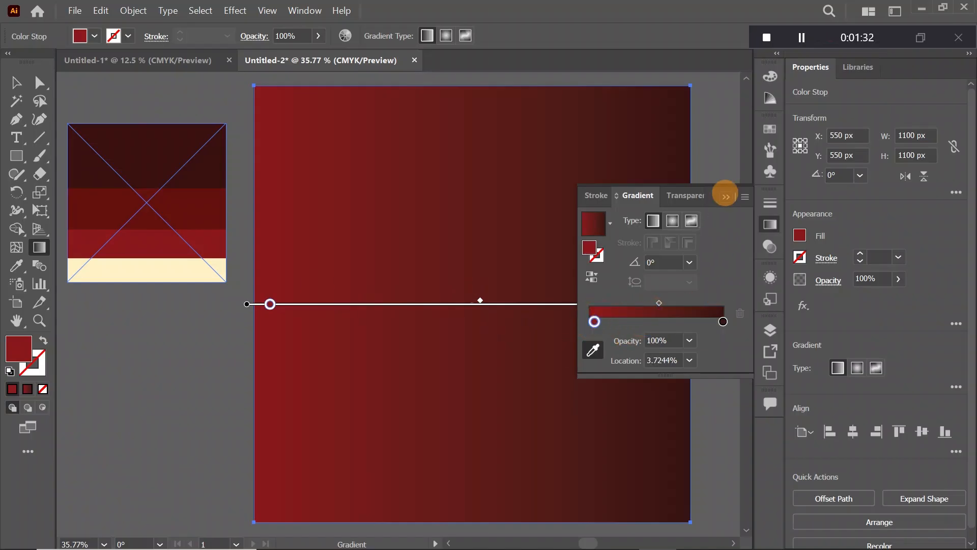
left_click(725, 196)
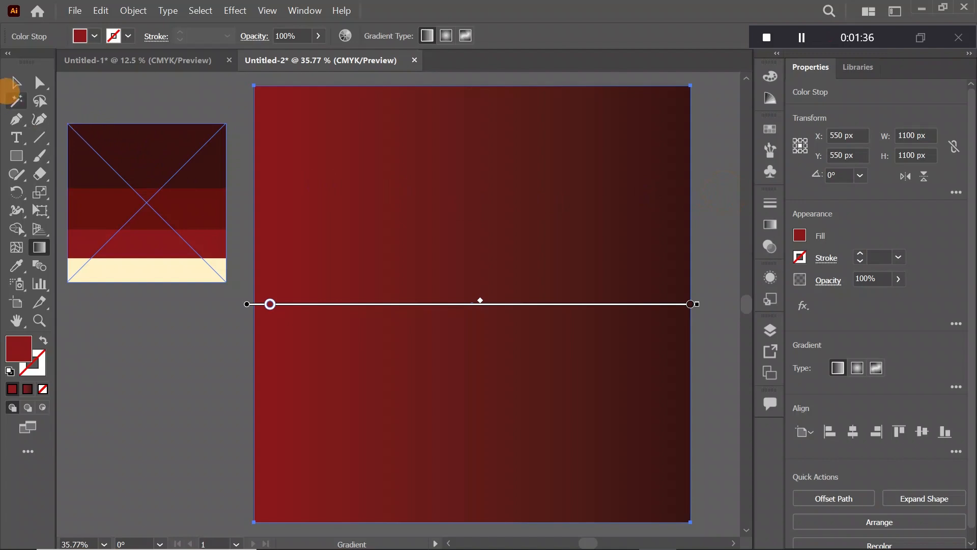
left_click(12, 85)
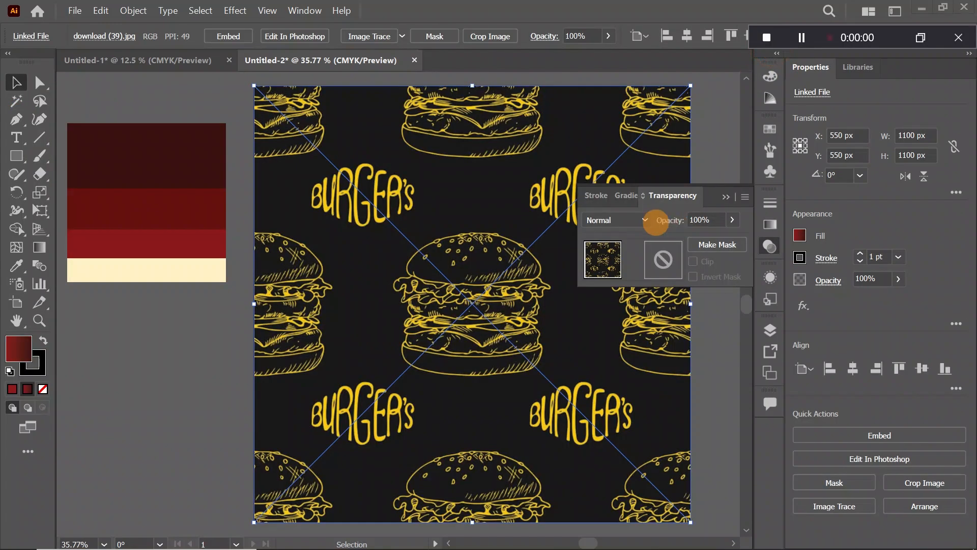
Step: Set the burger pattern image's blend mode to Darken and its opacity to 63%
left_click(651, 220)
left_click(640, 251)
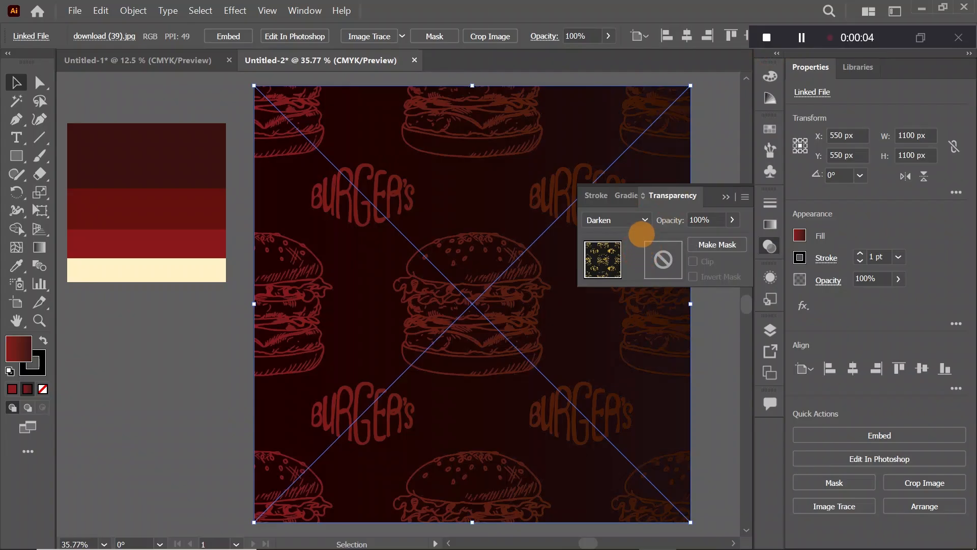
left_click(731, 219)
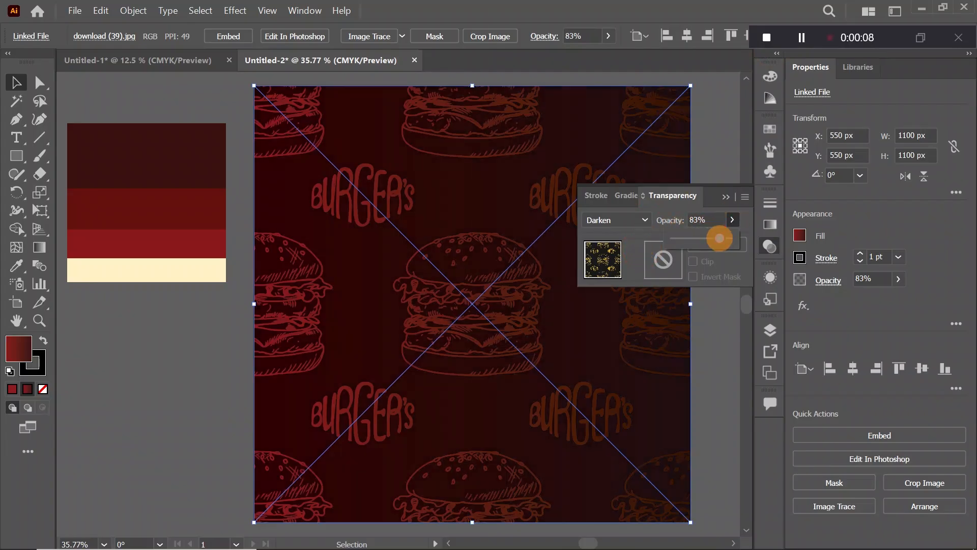
left_click(708, 237)
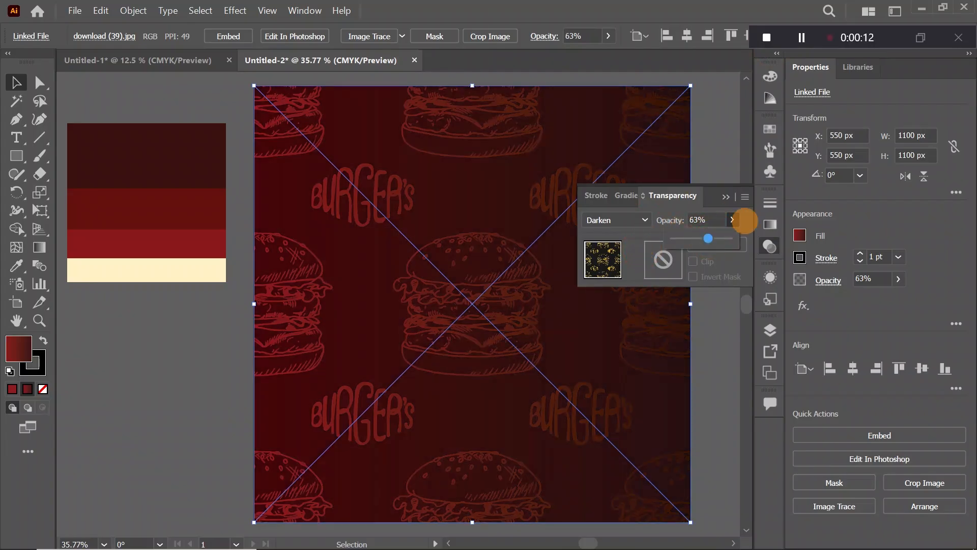
left_click(725, 196)
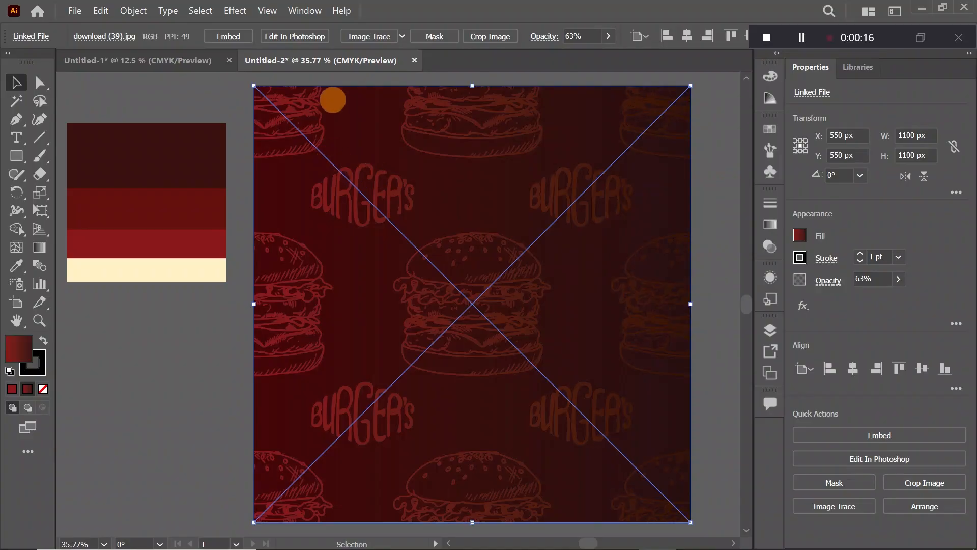
Step: Copy the wooden table image from Untitled-1 and paste it into Untitled-2
left_click(198, 60)
left_click(431, 486)
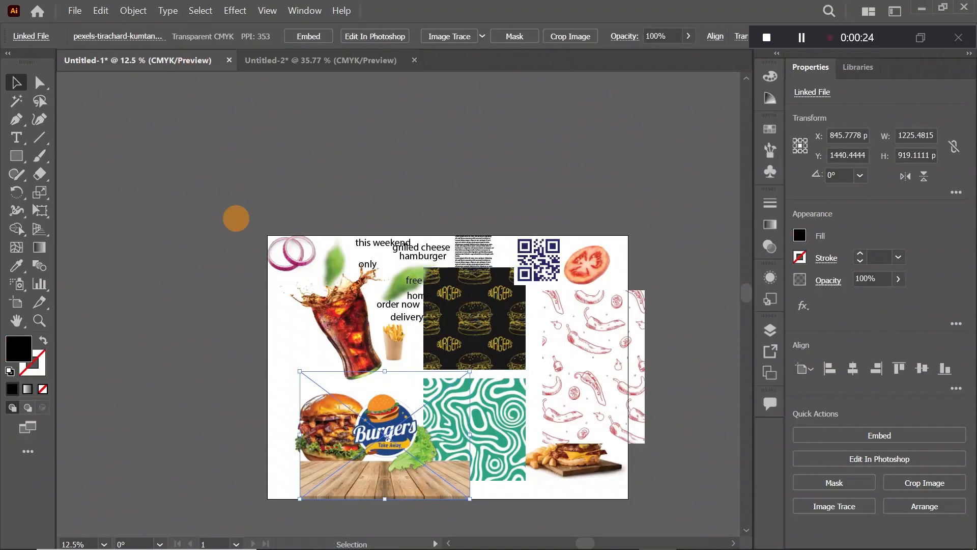
left_click(268, 60)
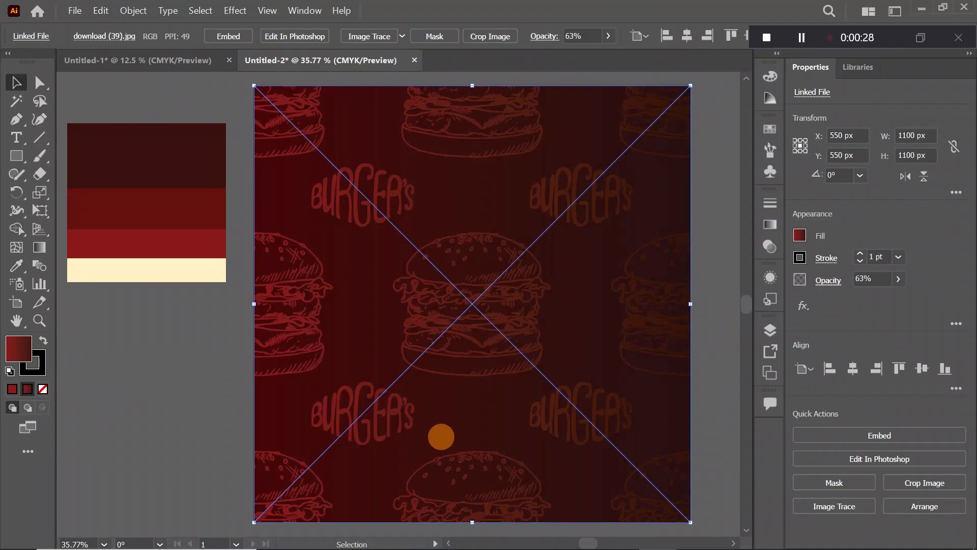
key("ctrl+v")
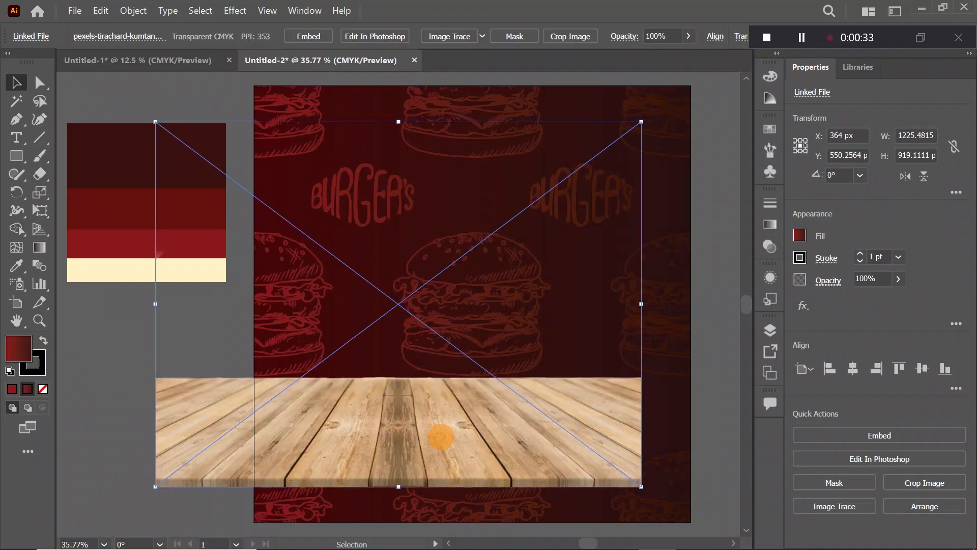
Step: Scale the wooden table image proportionally to about 1073 × 805 px and rest it on the artboard's bottom edge
left_click_drag(386, 452, 466, 488)
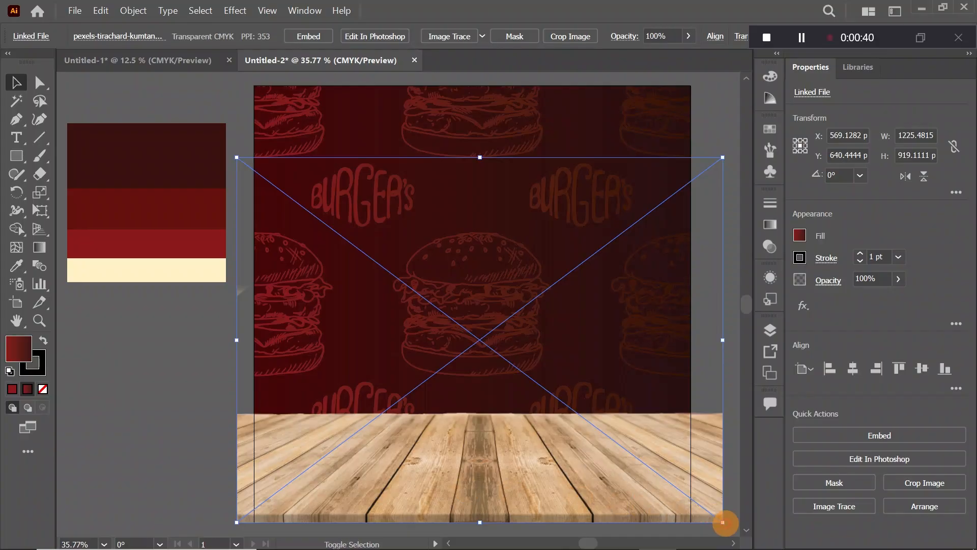
left_click_drag(722, 522, 708, 514)
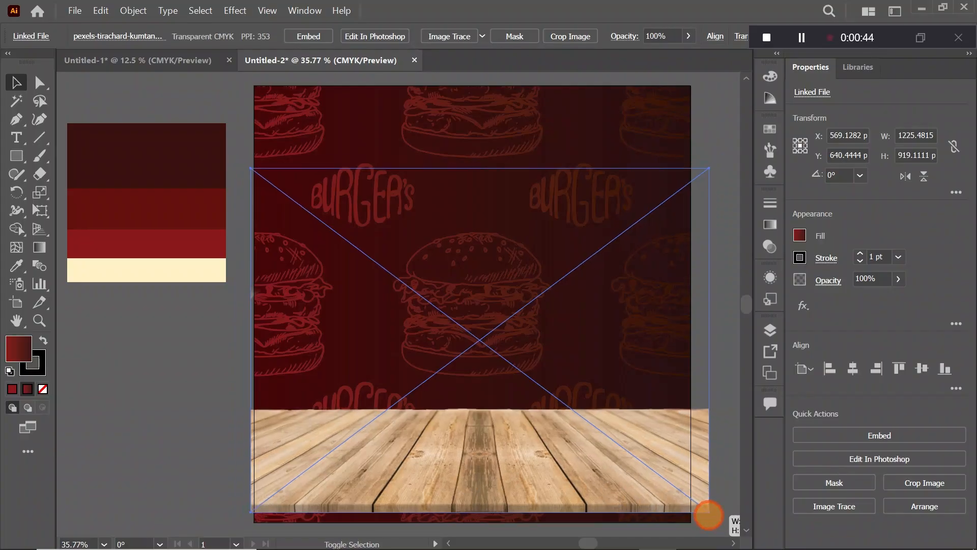
mouse_move(622, 487)
left_mouse_down()
mouse_move(619, 500)
mouse_move(630, 499)
left_mouse_up()
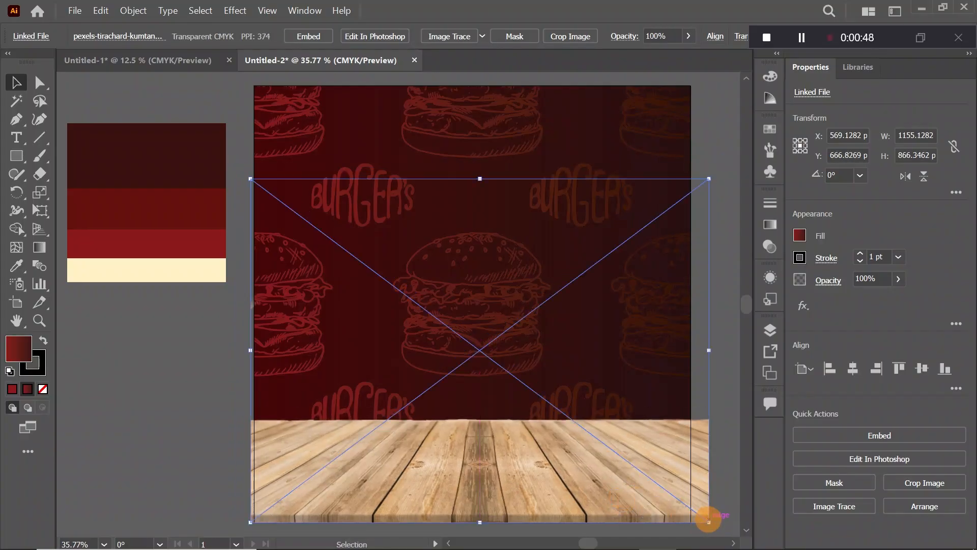
left_click_drag(708, 520, 690, 513)
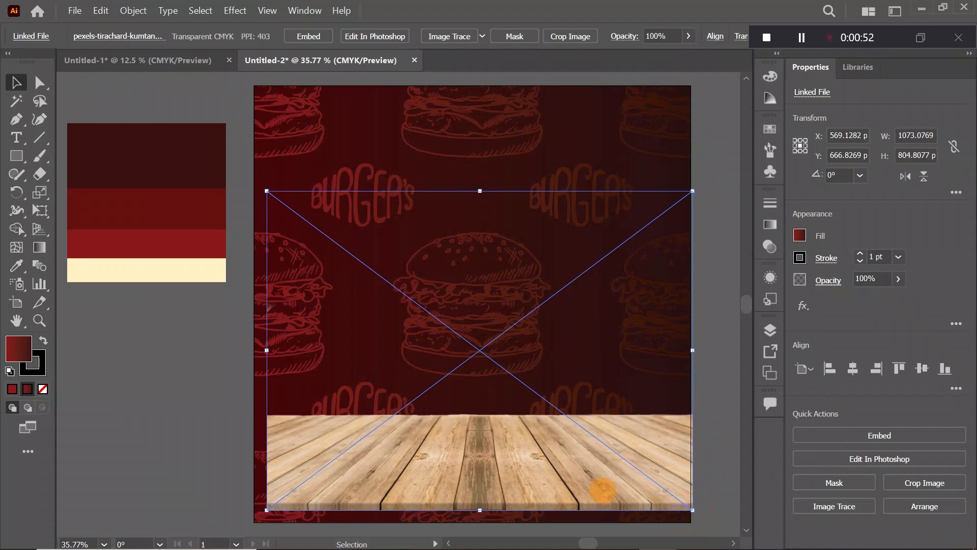
left_click_drag(600, 491, 592, 503)
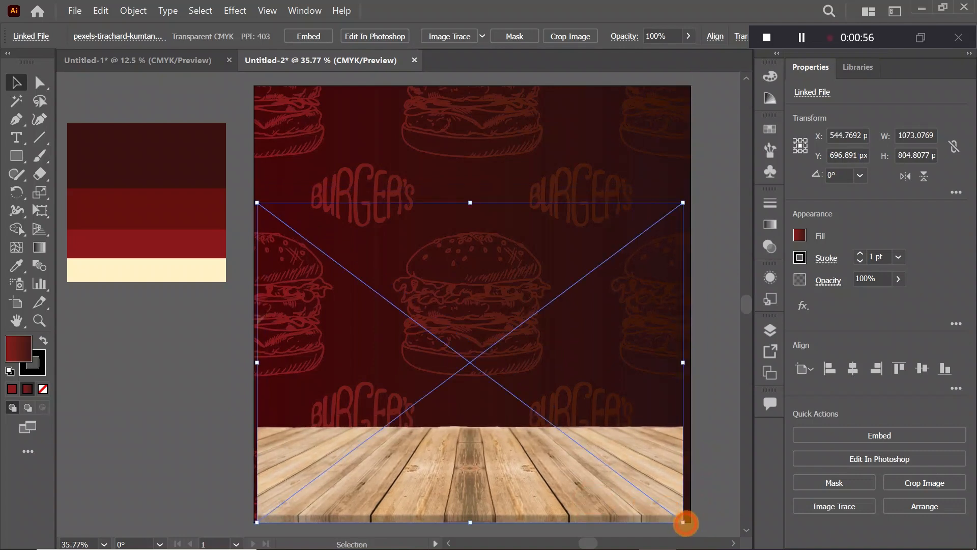
Step: Stretch the wooden table image to 1100 px wide so it spans the artboard from edge to edge
left_click_drag(685, 523, 690, 522)
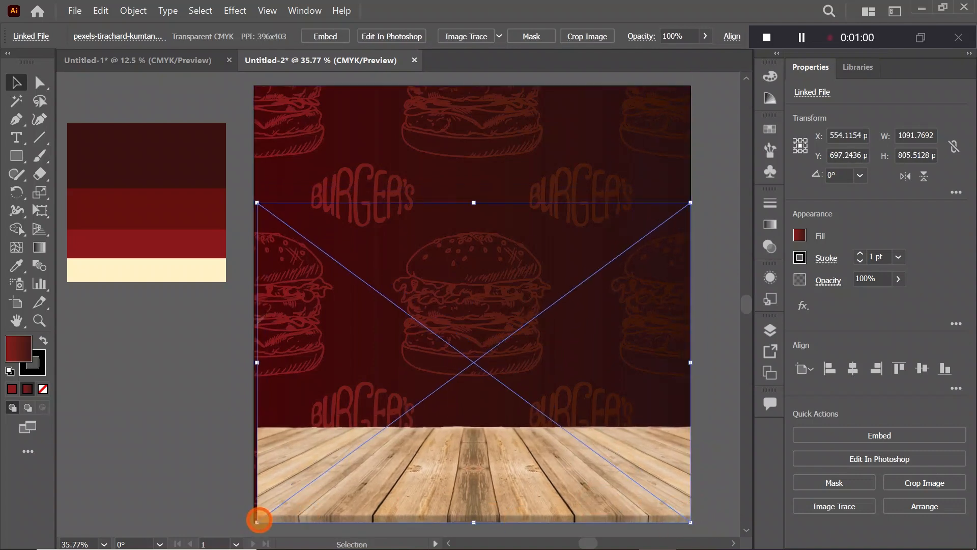
left_click_drag(256, 520, 253, 521)
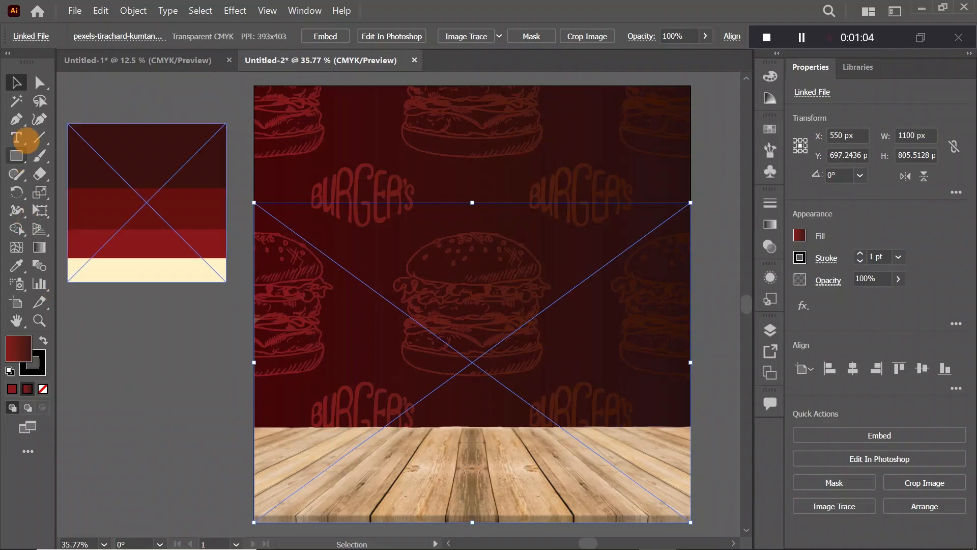
left_click(145, 101)
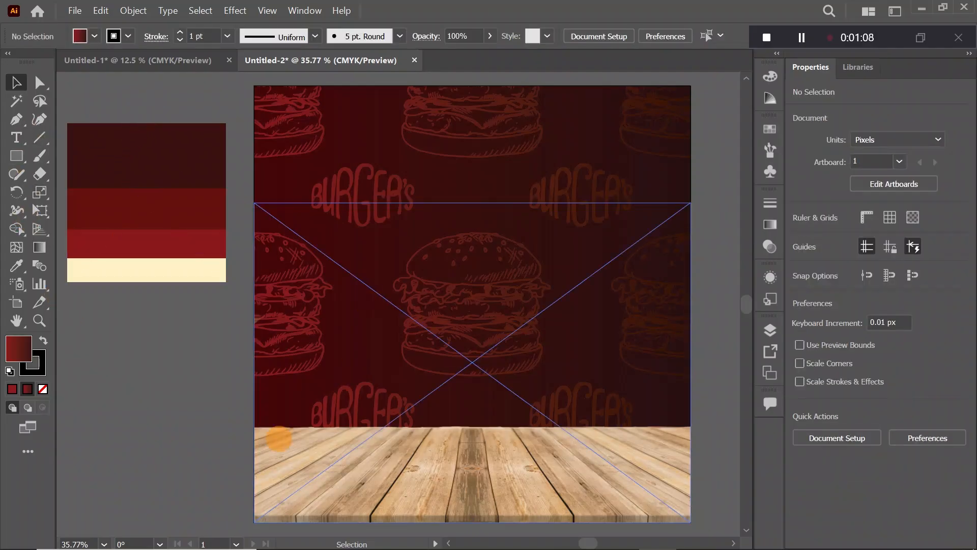
left_click(274, 437)
left_click_drag(254, 362, 253, 362)
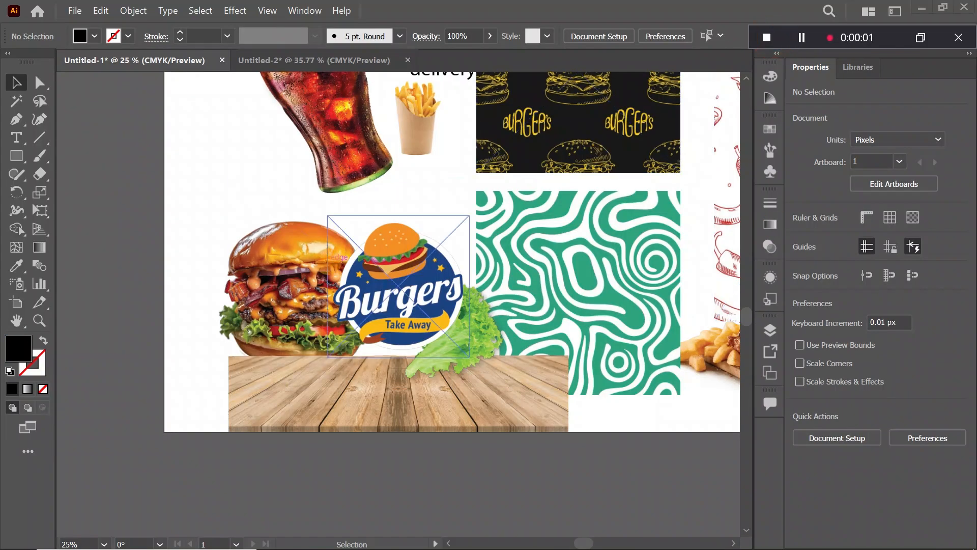
Step: In Untitled-1, move the lettuce, the Burgers logo and the wooden table away from the burger image
left_click(285, 270)
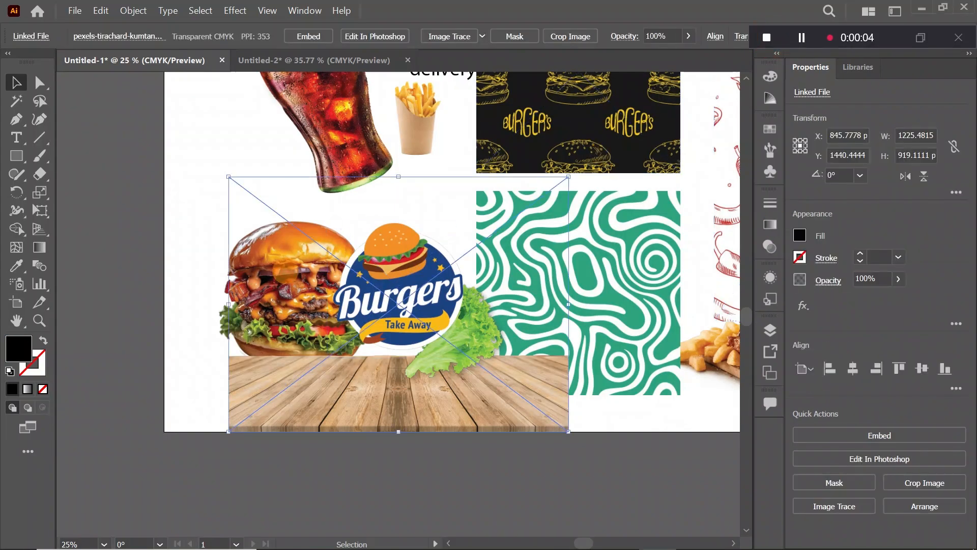
left_click_drag(448, 351, 583, 160)
left_click_drag(402, 305, 466, 199)
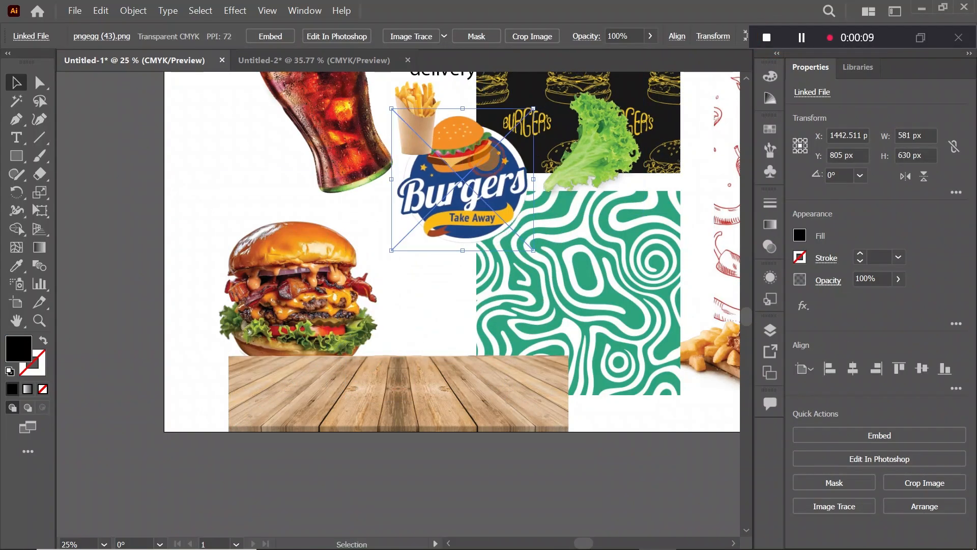
left_click_drag(306, 397, 494, 387)
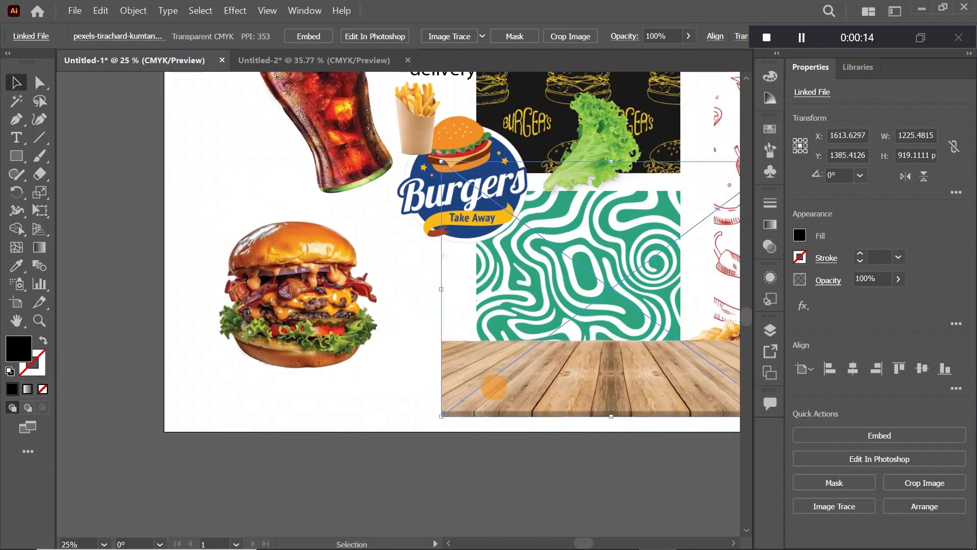
Step: Copy the burger image from Untitled-1, paste it into Untitled-2 and place it on the wooden table near the artboard's horizontal centre
left_click(250, 305)
left_click(314, 60)
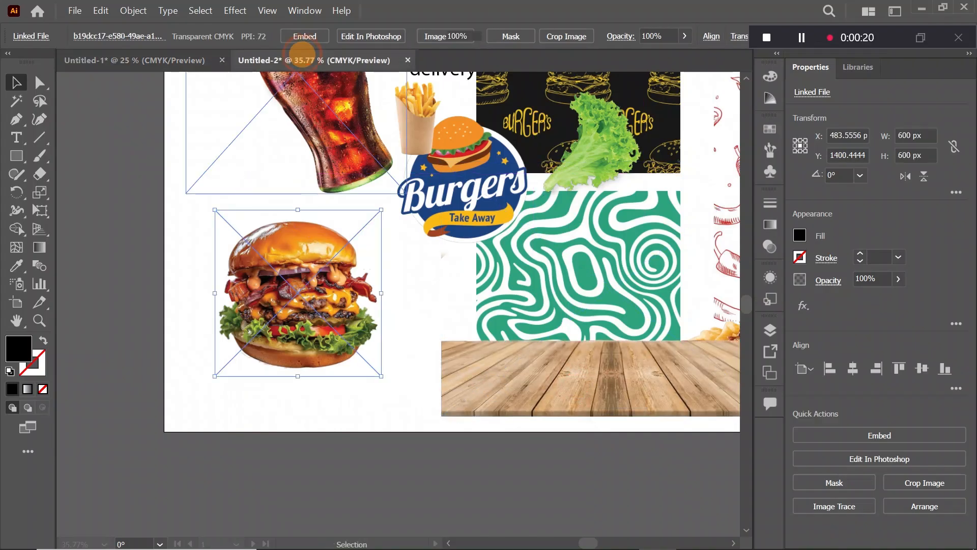
key("ctrl+v")
left_click_drag(388, 306, 470, 370)
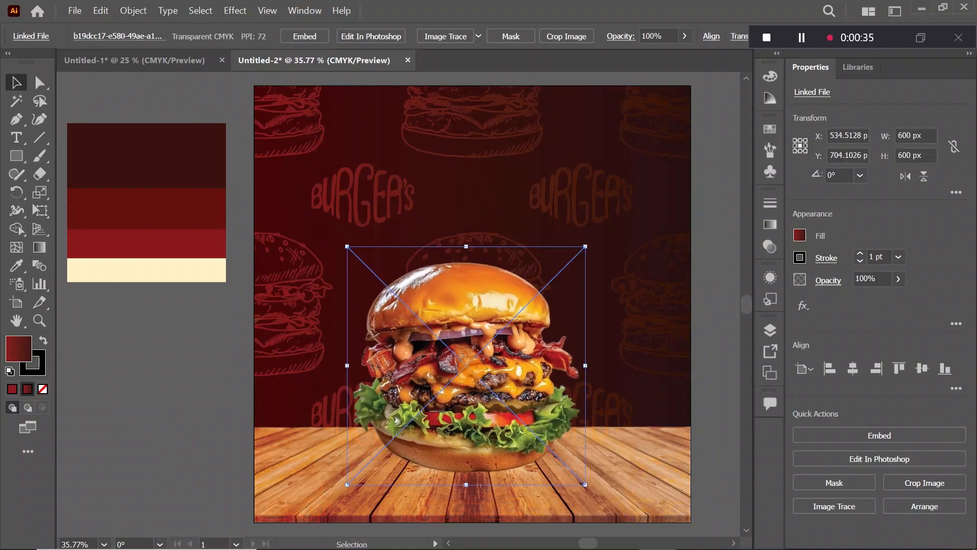
left_click(189, 359)
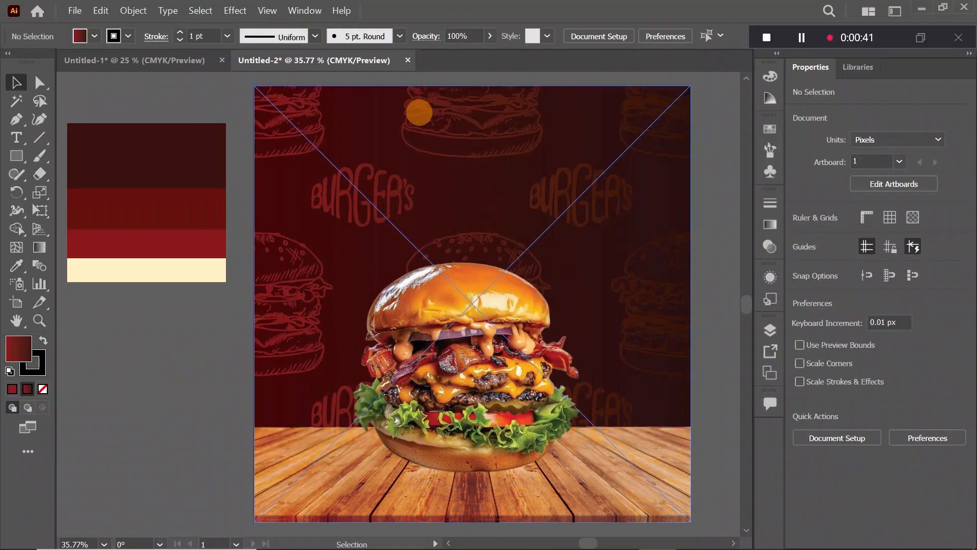
Step: Copy the cola glass image from Untitled-1, paste it into Untitled-2 and move it onto the burger's left side
left_click(204, 61)
left_click(404, 191)
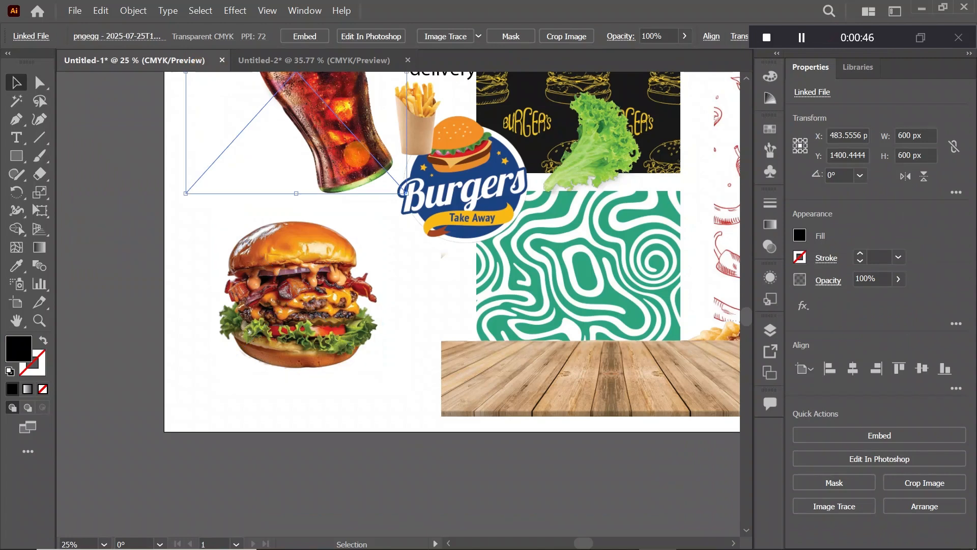
left_click(311, 60)
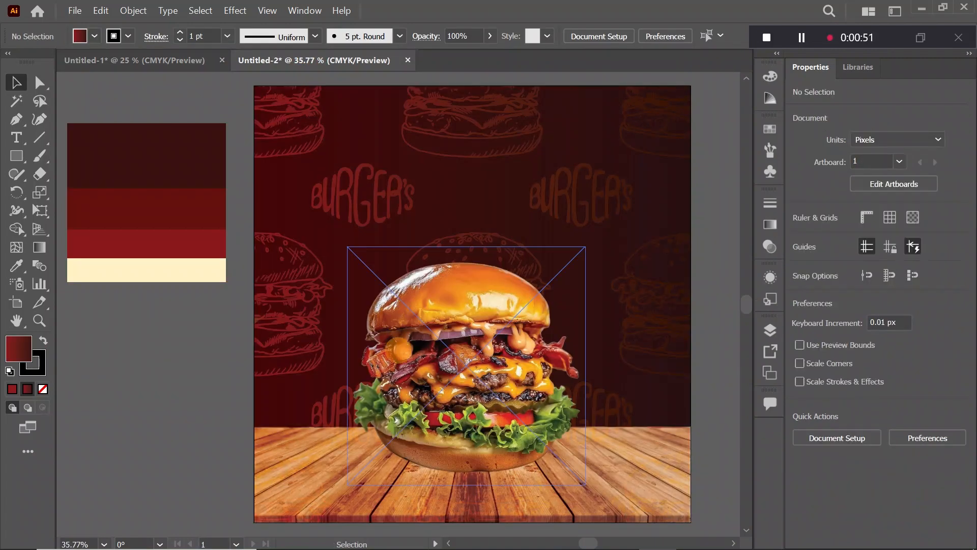
key("ctrl+v")
left_click_drag(492, 392, 399, 427)
Step: Resize the cola glass to about 625 × 683 px and rotate it to 355.8°, overlapping the burger's left half
left_click_drag(163, 163, 196, 176)
left_click_drag(322, 278, 356, 292)
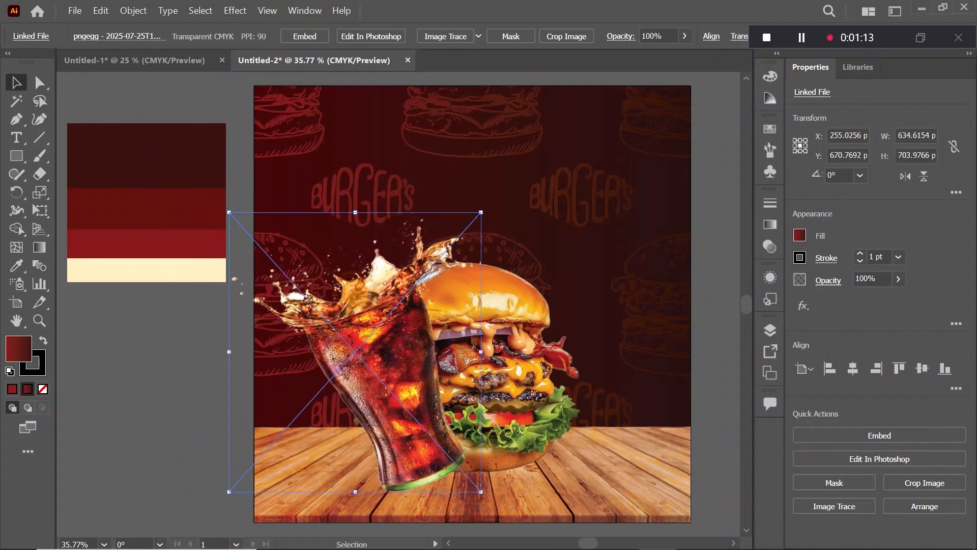
left_click_drag(229, 212, 250, 235)
left_click_drag(344, 316, 354, 318)
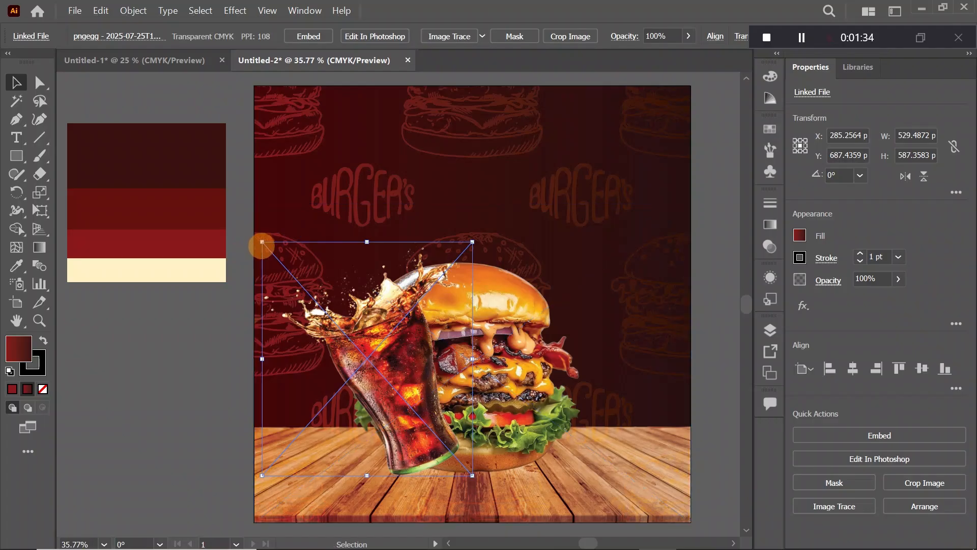
left_click_drag(263, 242, 264, 198)
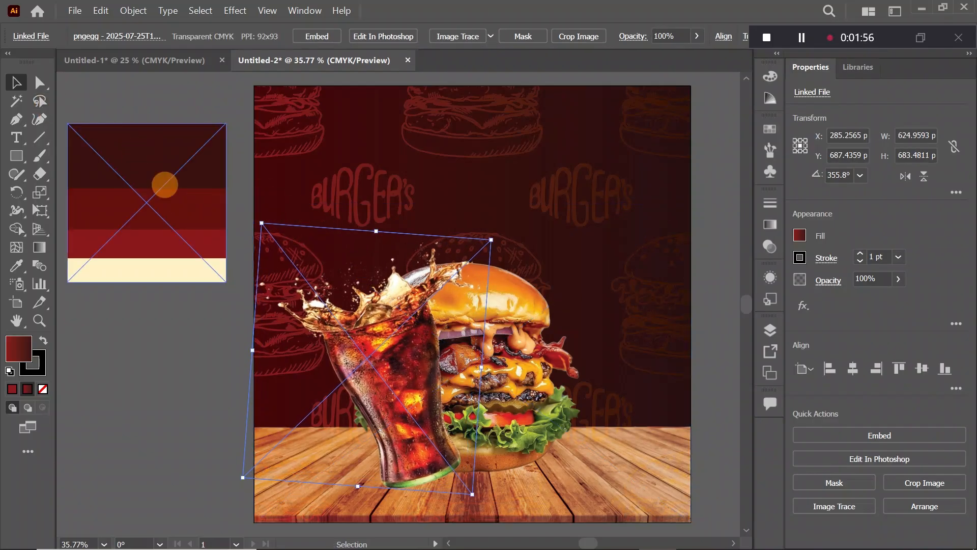
Step: Change the cola glass's stacking order so that it sits behind the burger
right_click(413, 355)
mouse_move(475, 253)
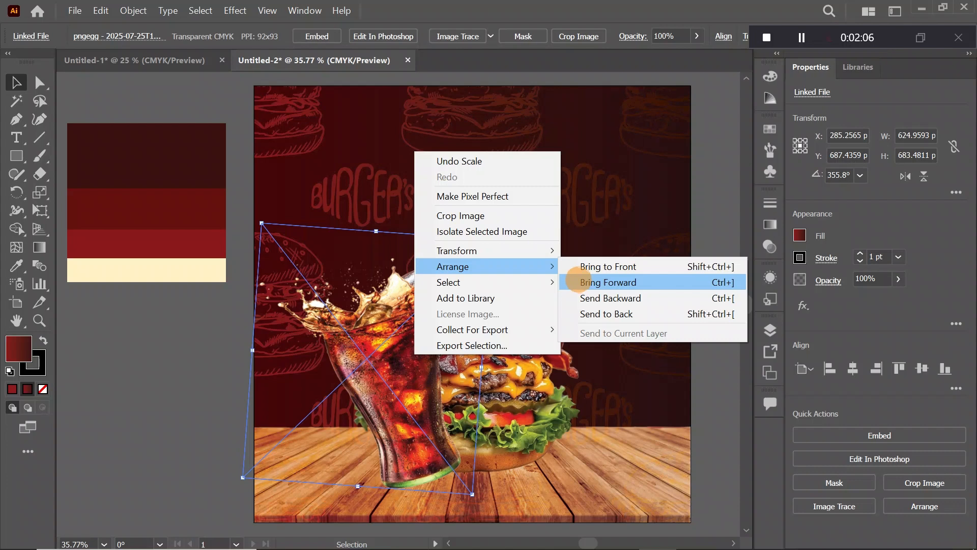
left_click(588, 287)
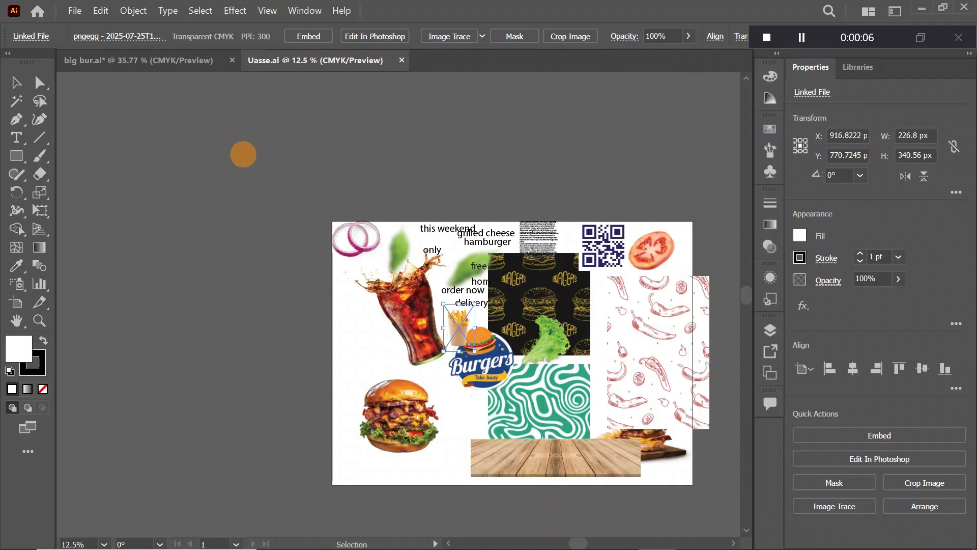
Step: Switch from Uasse.ai to big bur.ai, paste the copied fries image and place it beside the burger's right side
left_click(186, 62)
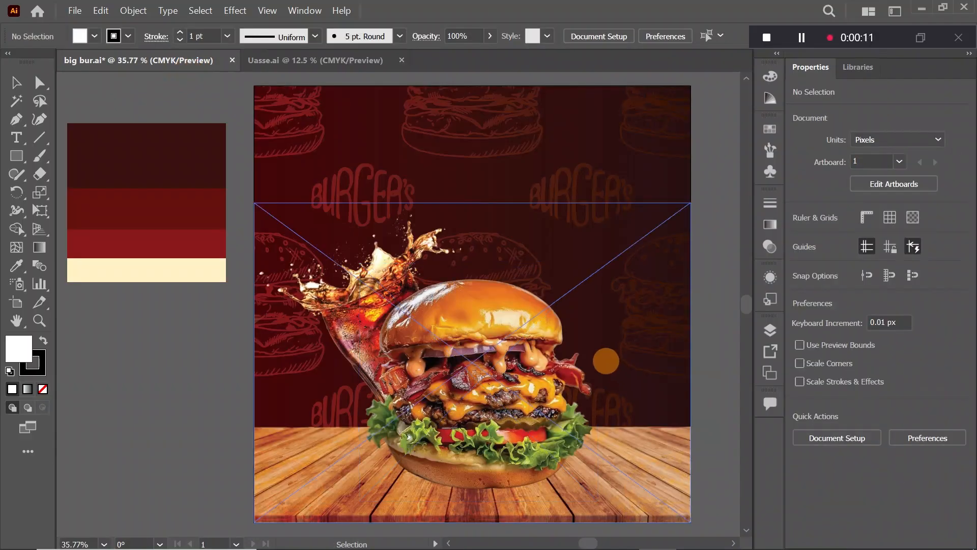
key("ctrl+v")
left_click_drag(384, 292, 592, 384)
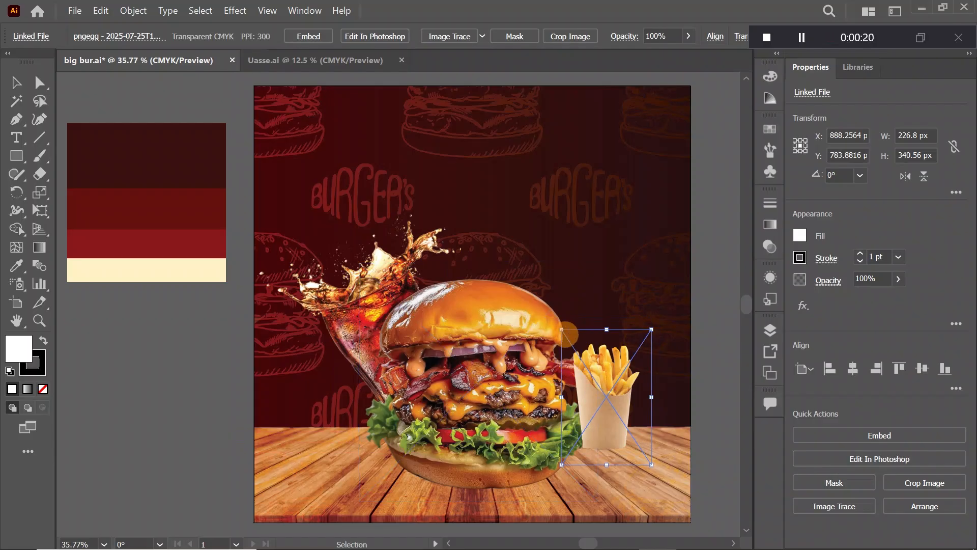
Step: Enlarge the fries image to about 446 × 653 px and position it, slightly tilted, over the burger's right side
left_click_drag(561, 329, 588, 352)
left_click_drag(514, 250, 492, 227)
left_click(676, 224)
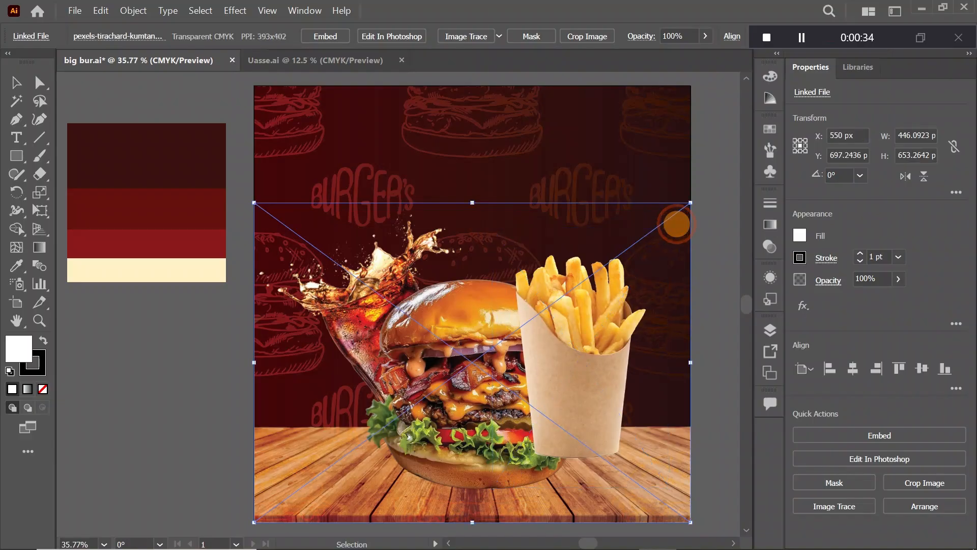
left_click_drag(603, 329, 600, 315)
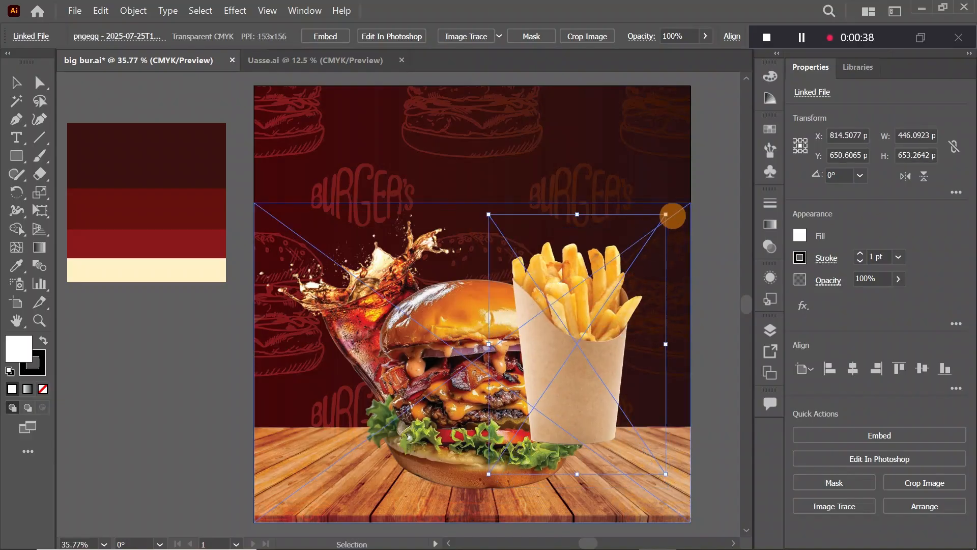
left_click(104, 361)
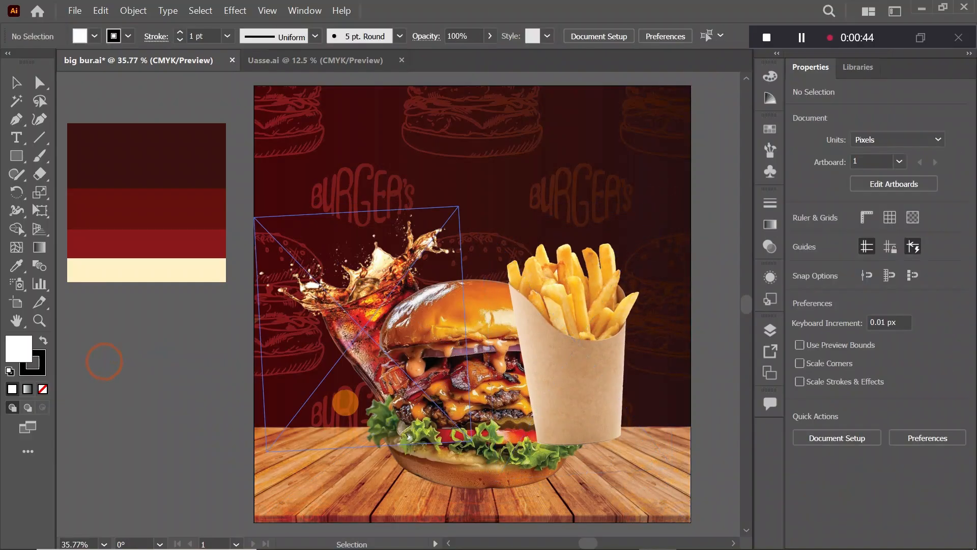
Step: Bring the burger image to the front so that it overlaps the fries
left_click(450, 394)
right_click(452, 396)
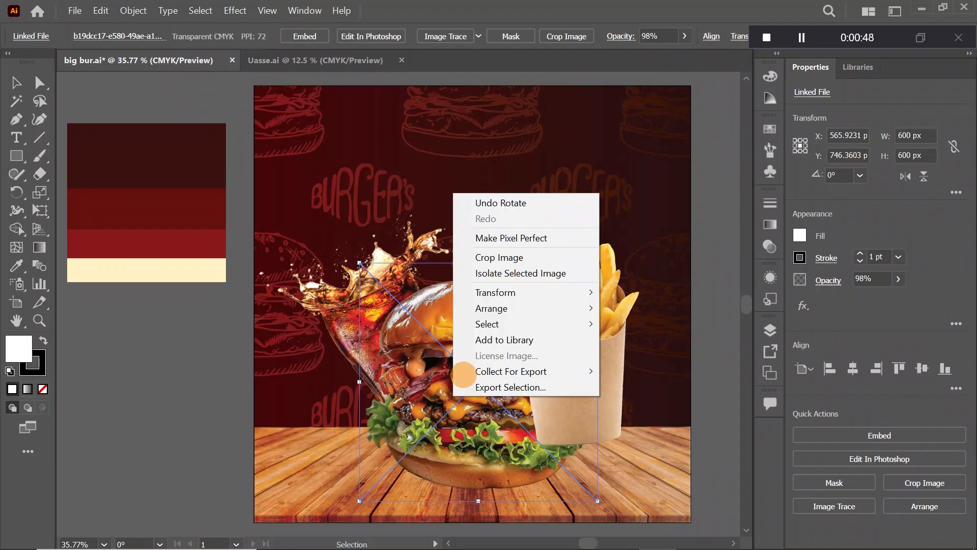
mouse_move(483, 307)
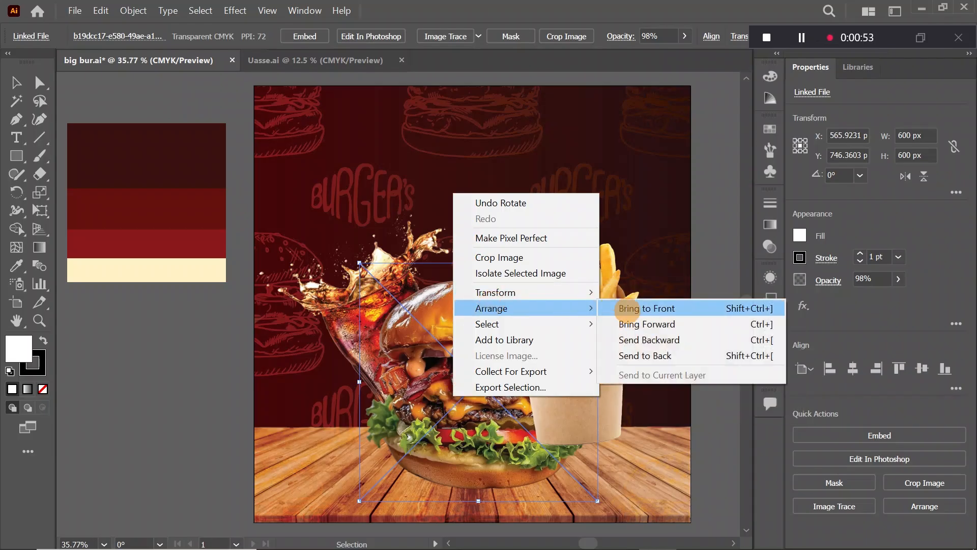
left_click(626, 309)
left_click(179, 400)
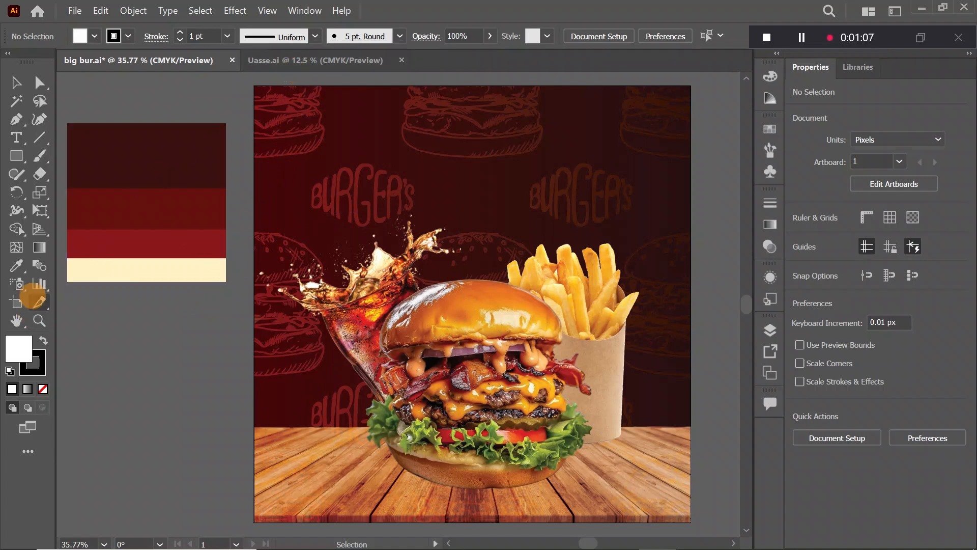
Step: Draw a rectangle about 268 × 110 px at the artboard's left edge and sample the palette's brightest red as its fill
left_click(17, 156)
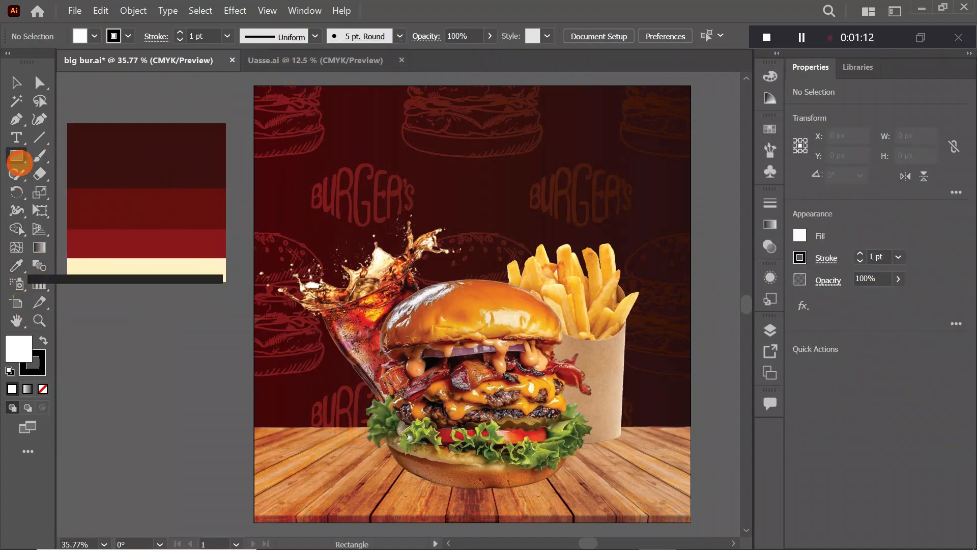
left_click_drag(253, 398, 359, 441)
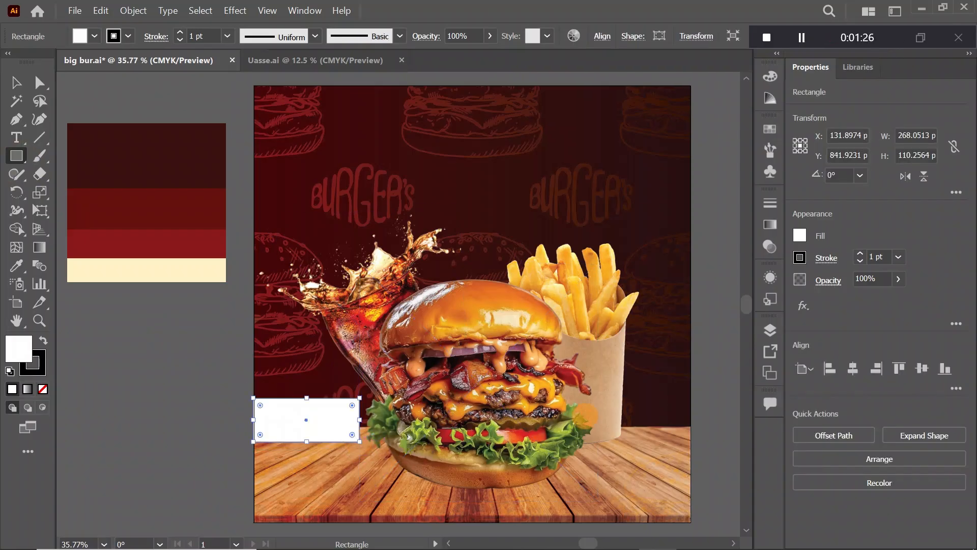
left_click(800, 236)
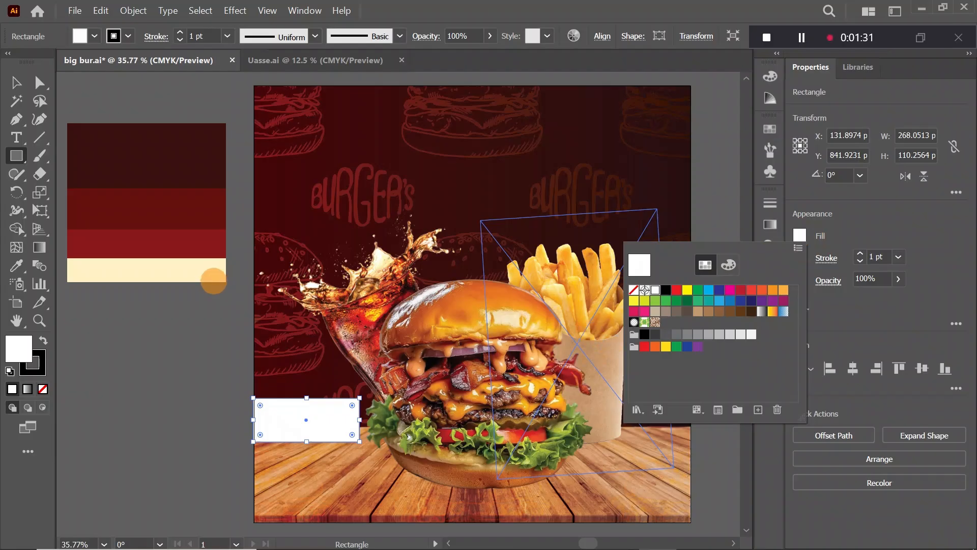
left_click(213, 279)
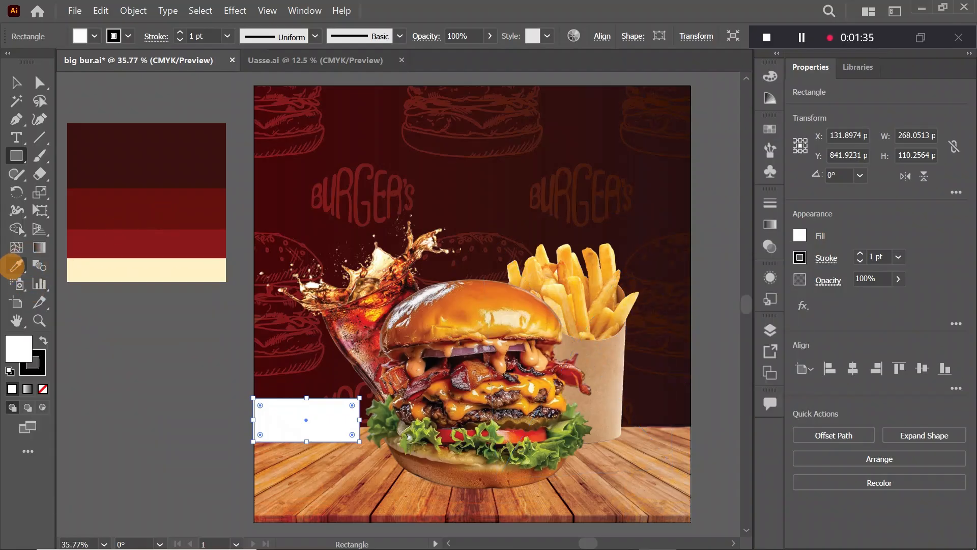
left_click(14, 265)
left_click(136, 246)
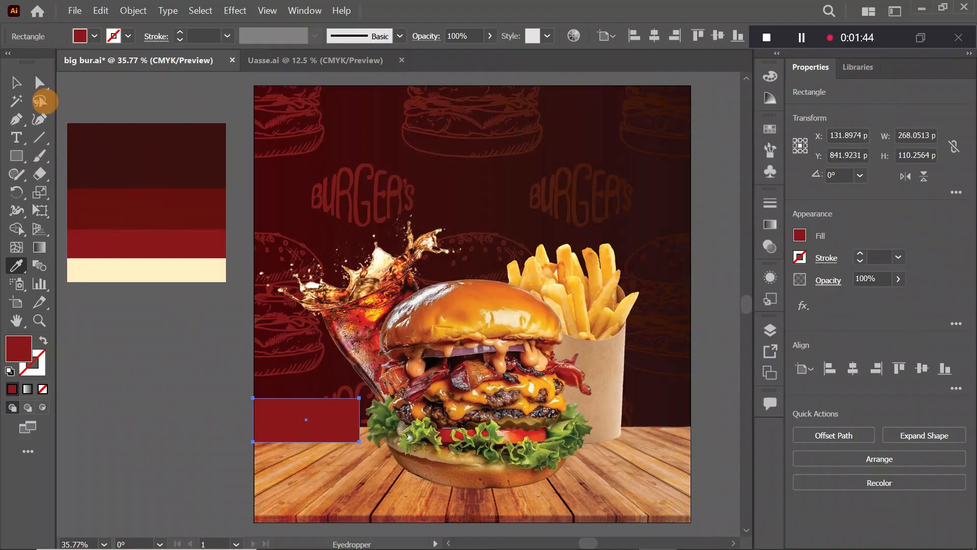
Step: Round the red rectangle's top-right corner to about 37 px and its bottom-left corner to about 29 px
left_click(40, 83)
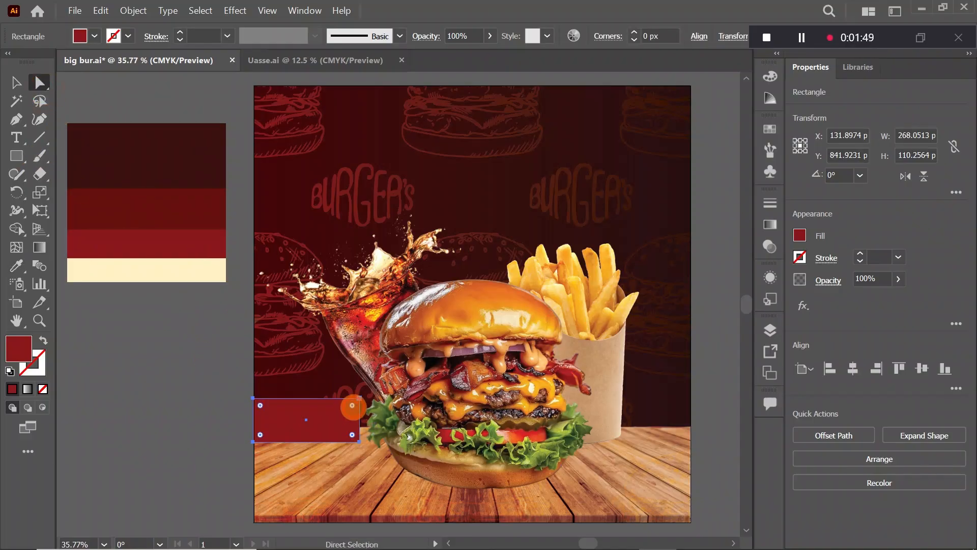
left_click_drag(352, 405, 345, 413)
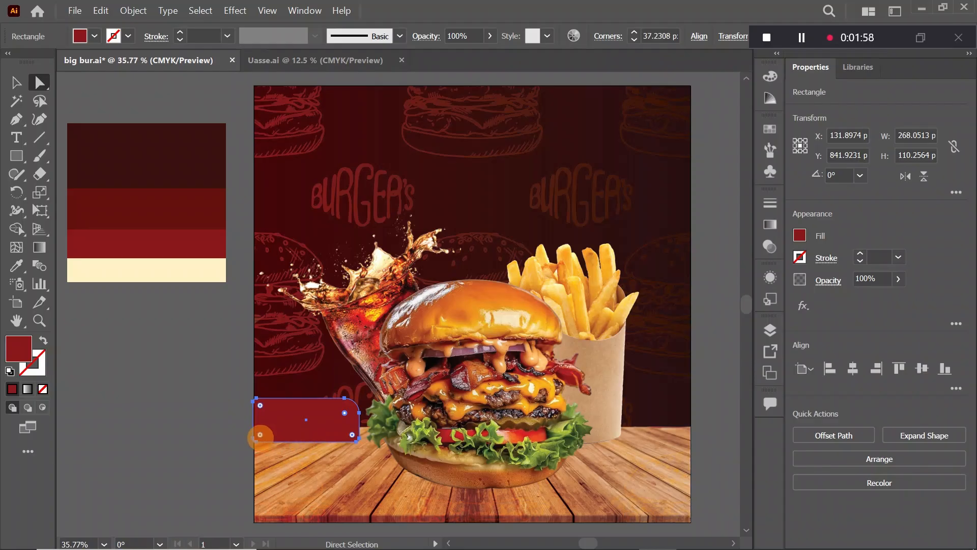
left_click_drag(260, 435, 264, 431)
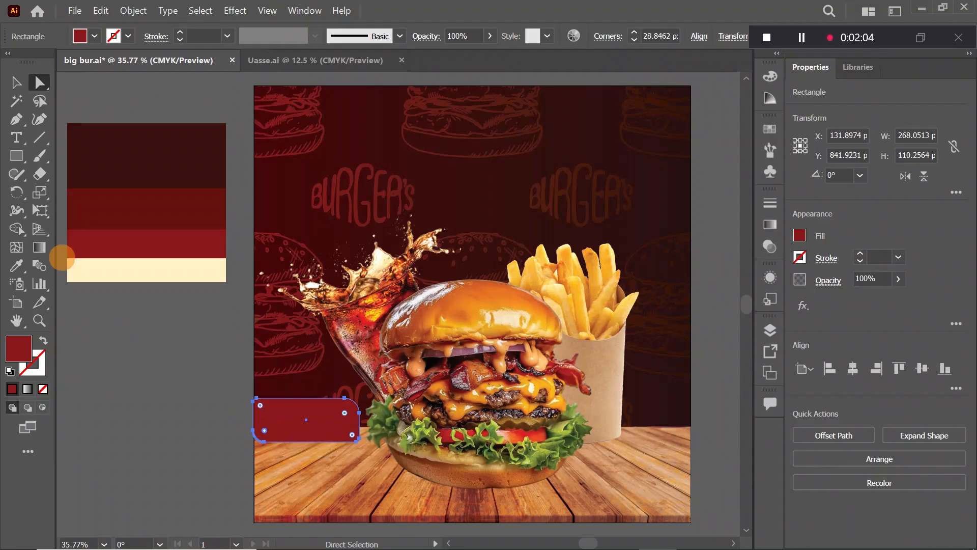
left_click(16, 82)
left_click(140, 343)
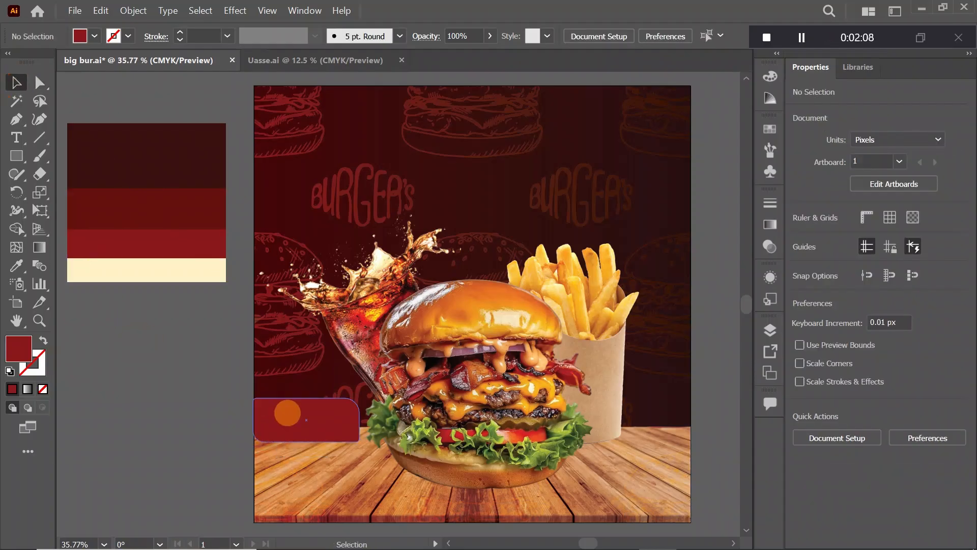
Step: Try to set the rounded red rectangle's opacity to 38%
left_click(489, 36)
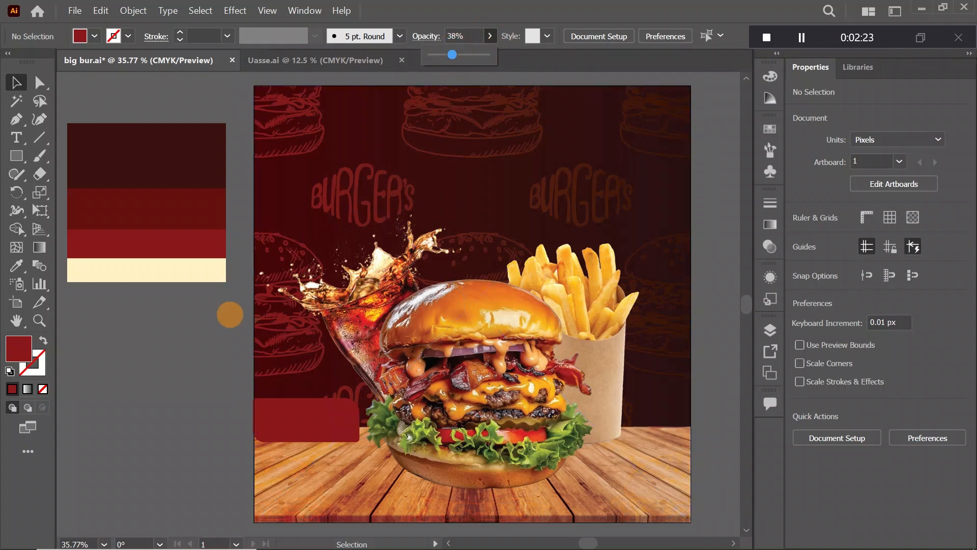
left_click(190, 367)
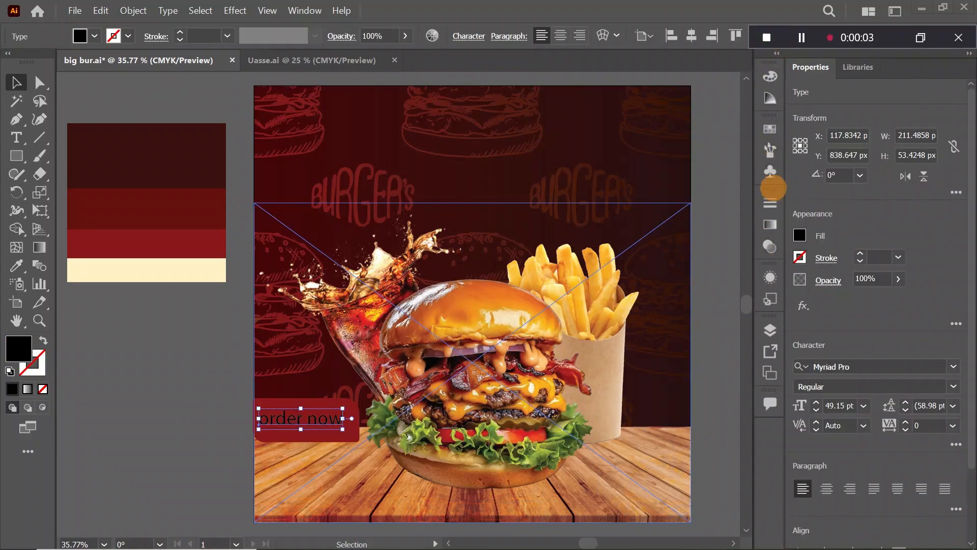
Step: Set the "order now" text on the red rectangle in Arial Regular and apply Small Caps
left_click(953, 366)
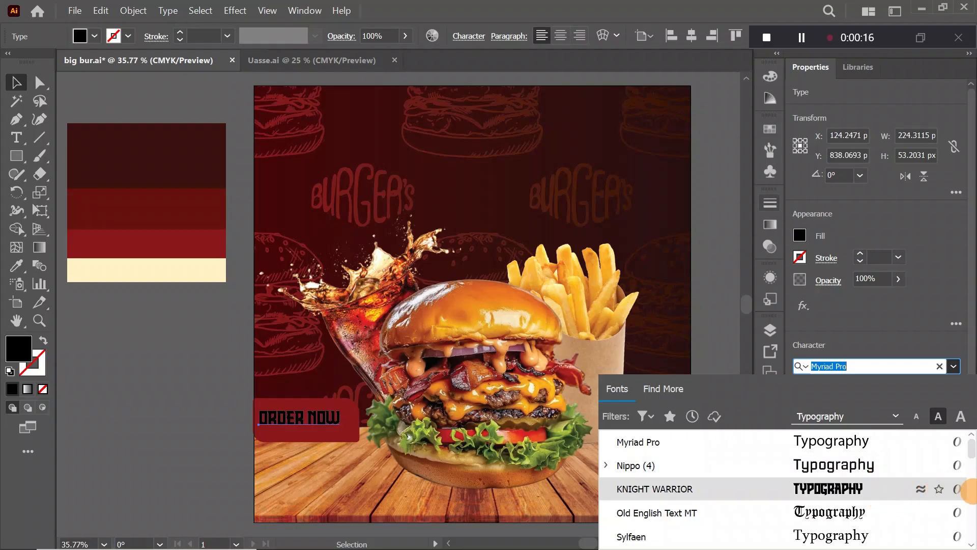
scroll(941, 491, "up", 3)
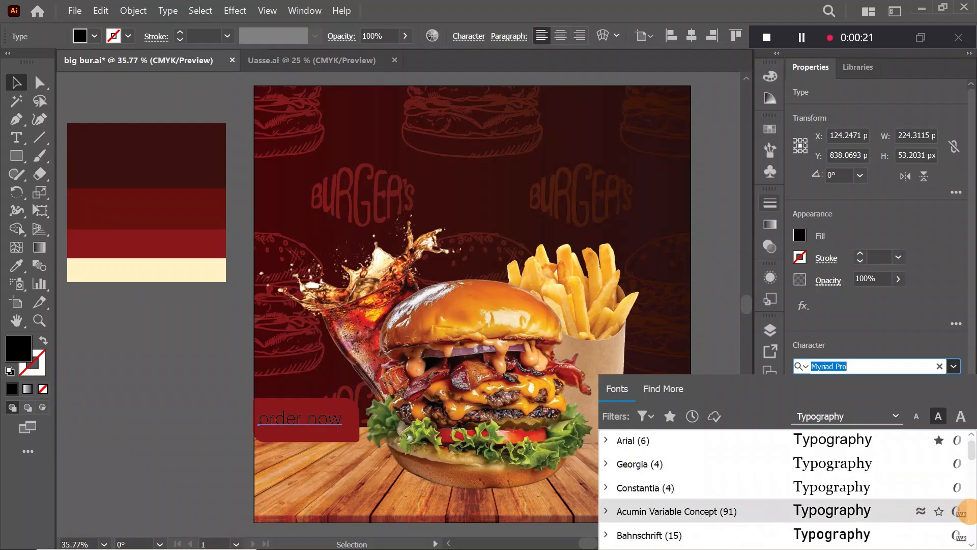
scroll(966, 511, "up", 2)
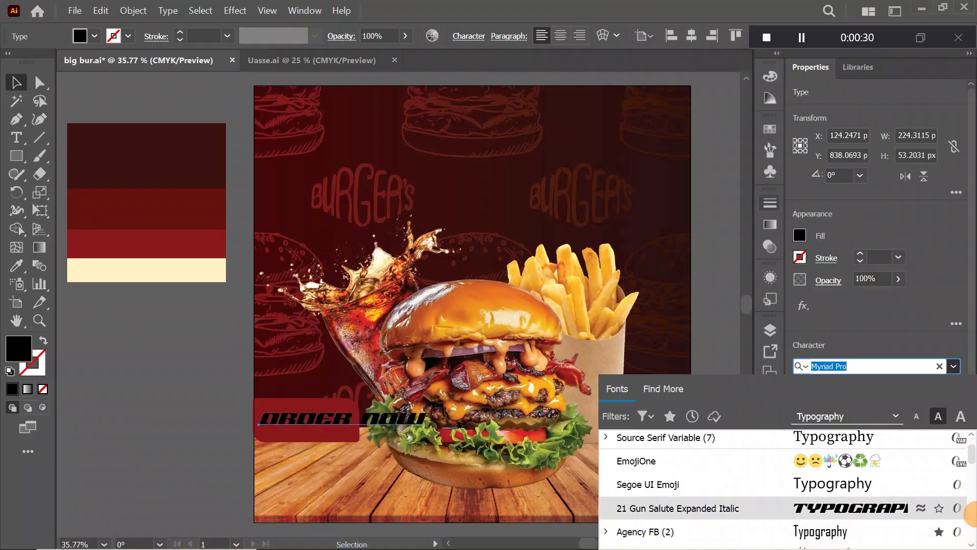
scroll(966, 509, "down", 2)
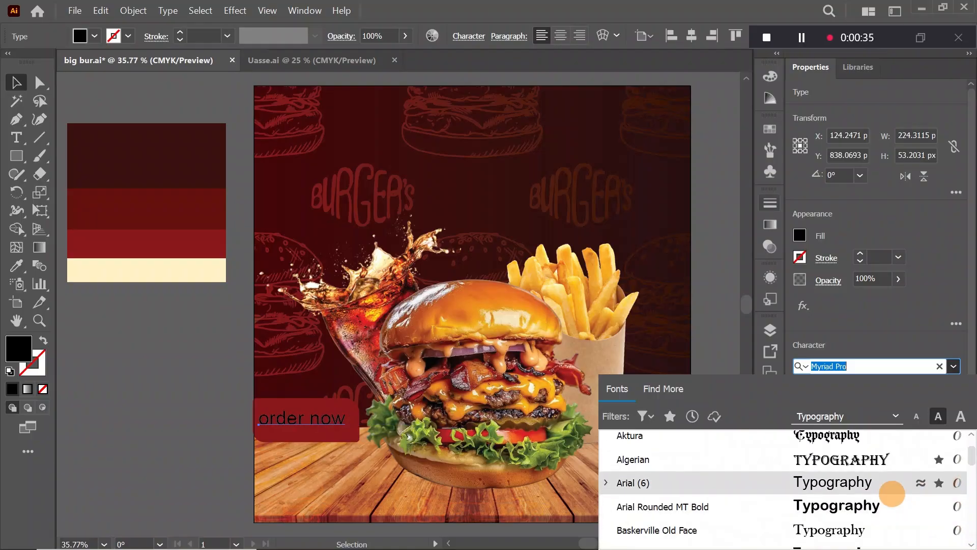
left_click(892, 493)
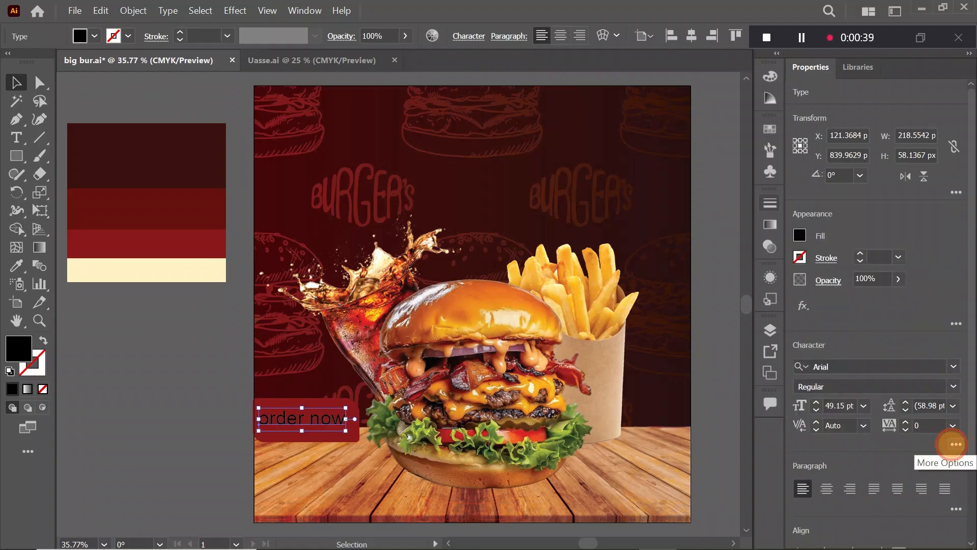
left_click(952, 444)
left_click(825, 348)
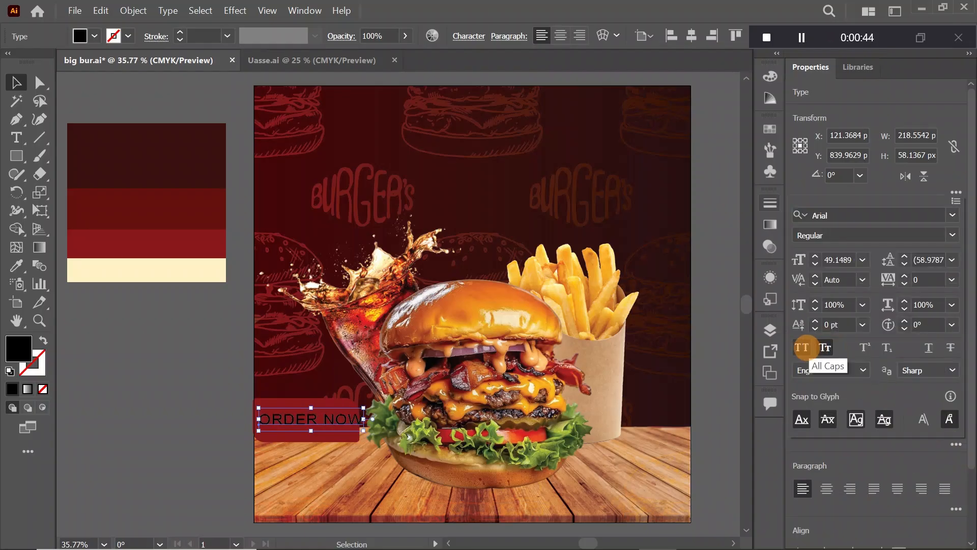
Step: Switch the "order now" text to All Caps and set its font to Bruce Forever Regular
left_click(802, 347)
left_click(952, 214)
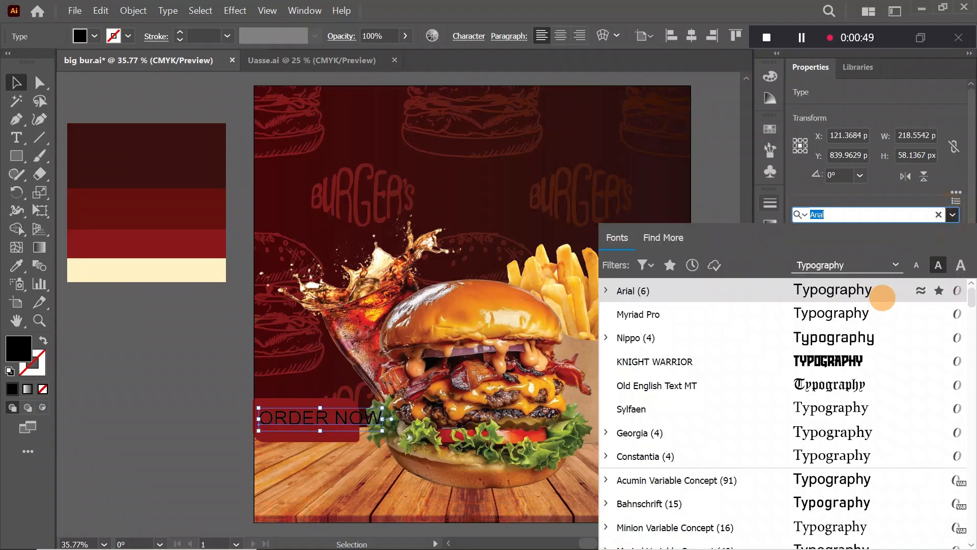
scroll(957, 381, "down", 10)
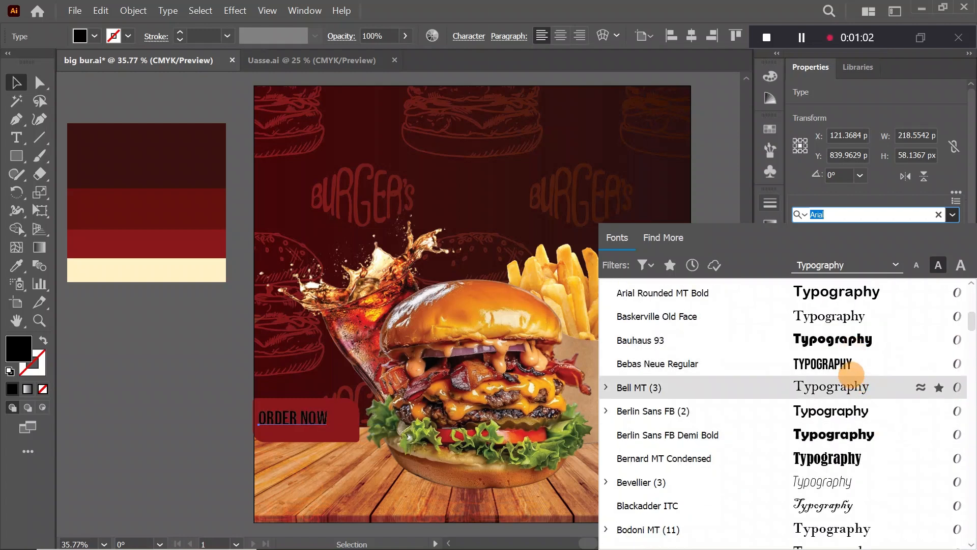
scroll(929, 436, "down", 5)
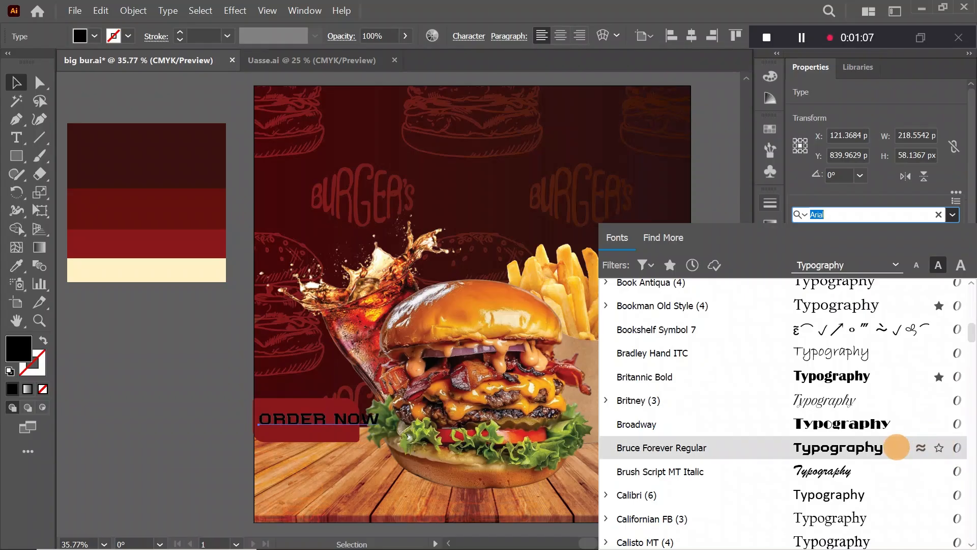
left_click(896, 447)
left_click(382, 418)
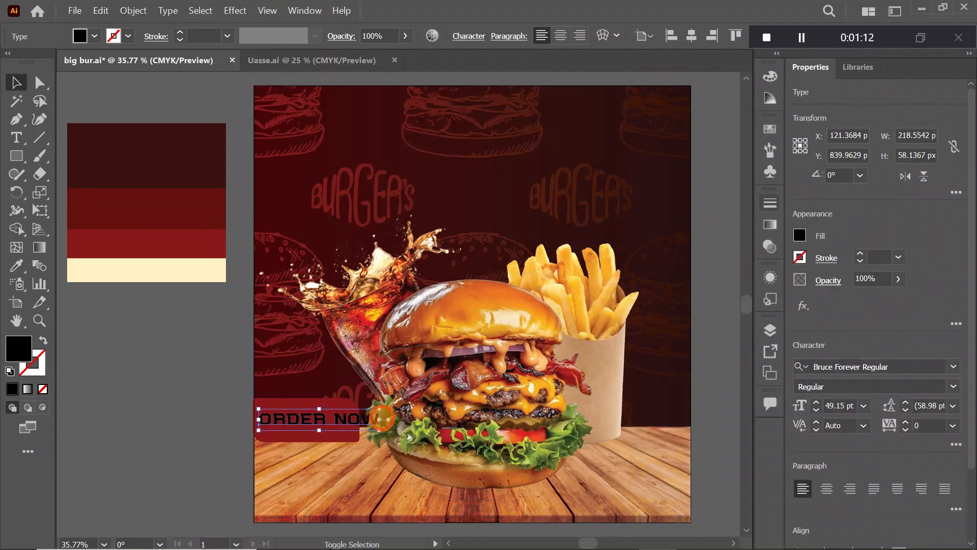
Step: Shrink the "order now" text to about 45 pt and split it into two lines placed on the red rectangle
left_click_drag(379, 430, 312, 415)
left_click(217, 399)
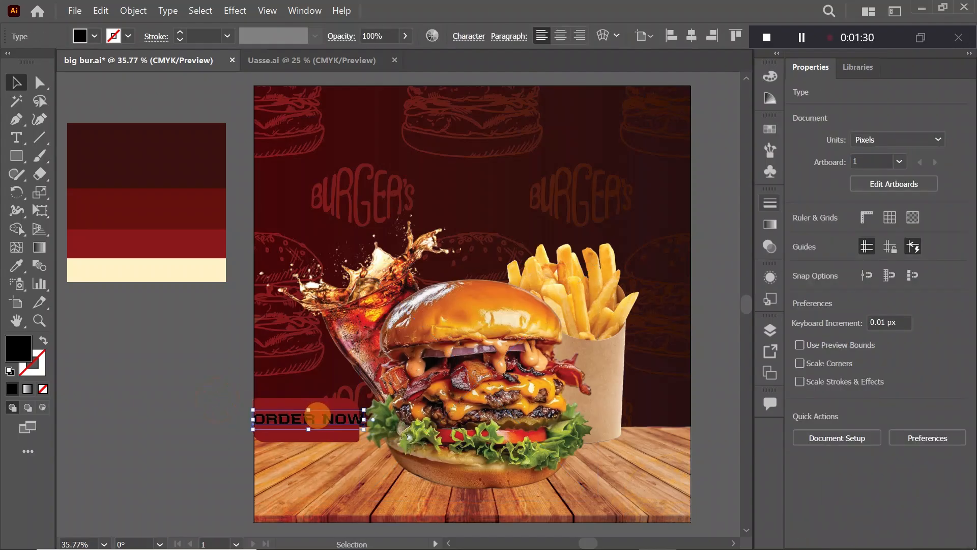
left_click(321, 418)
double_click(322, 420)
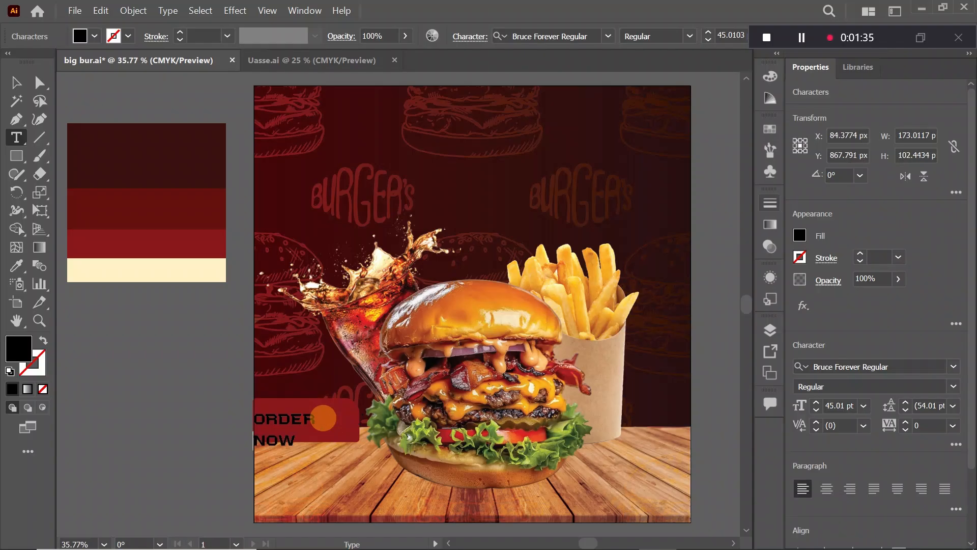
left_click(16, 83)
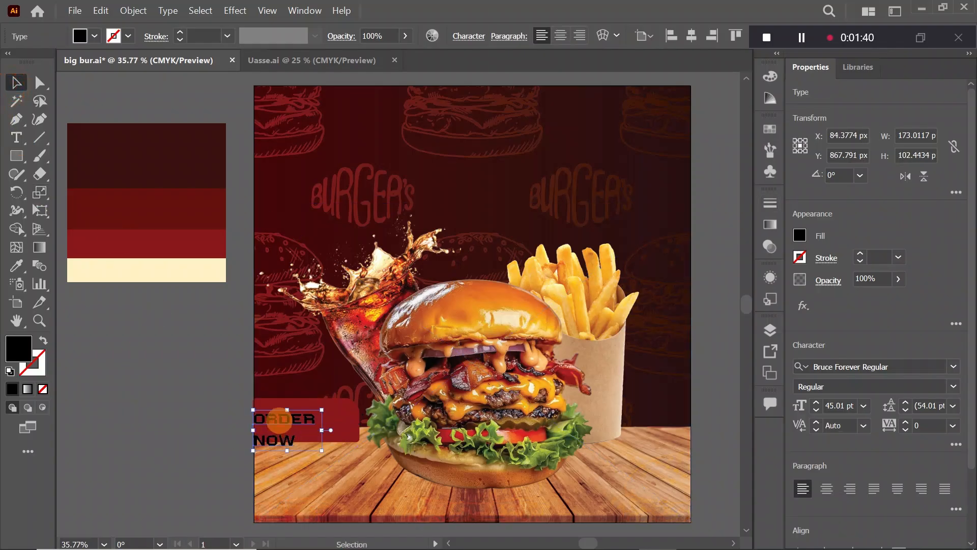
left_click_drag(280, 420, 294, 412)
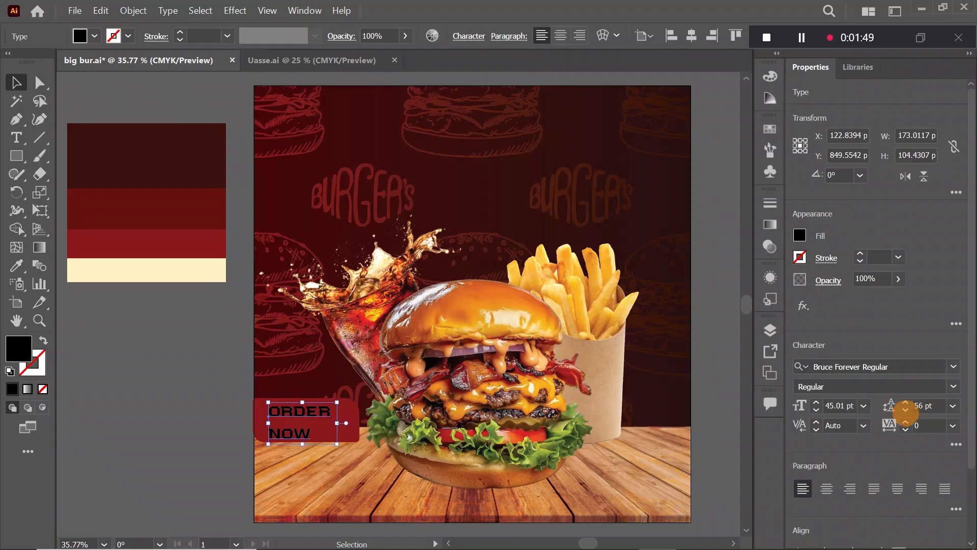
Step: Set the two-line text's leading to 36 pt and center-align it over the red rectangle
left_click(905, 410)
left_click(905, 410)
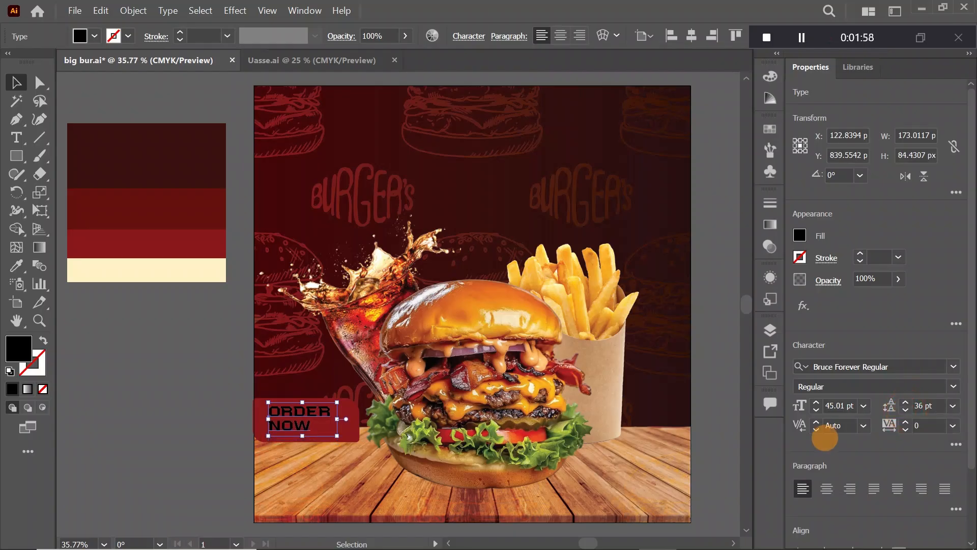
left_click(560, 40)
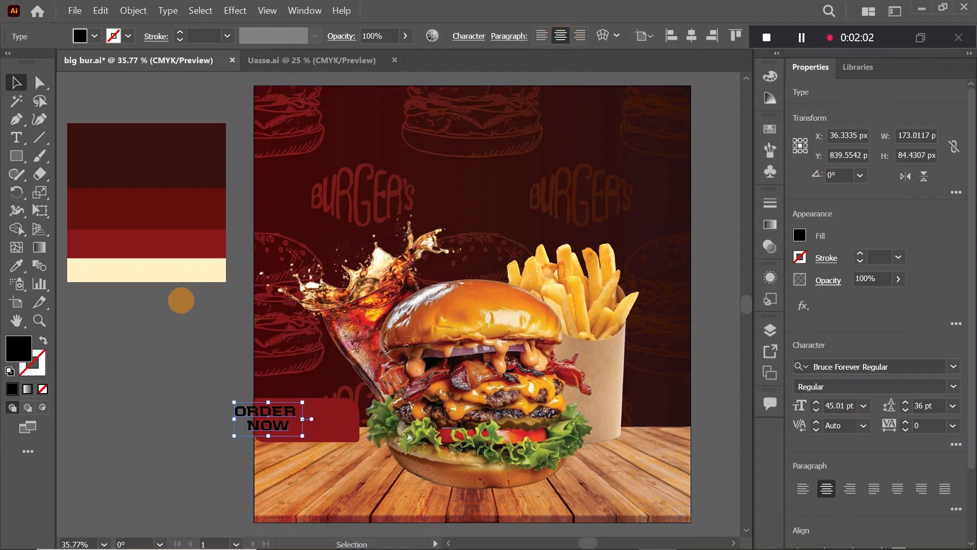
left_click_drag(262, 413, 292, 416)
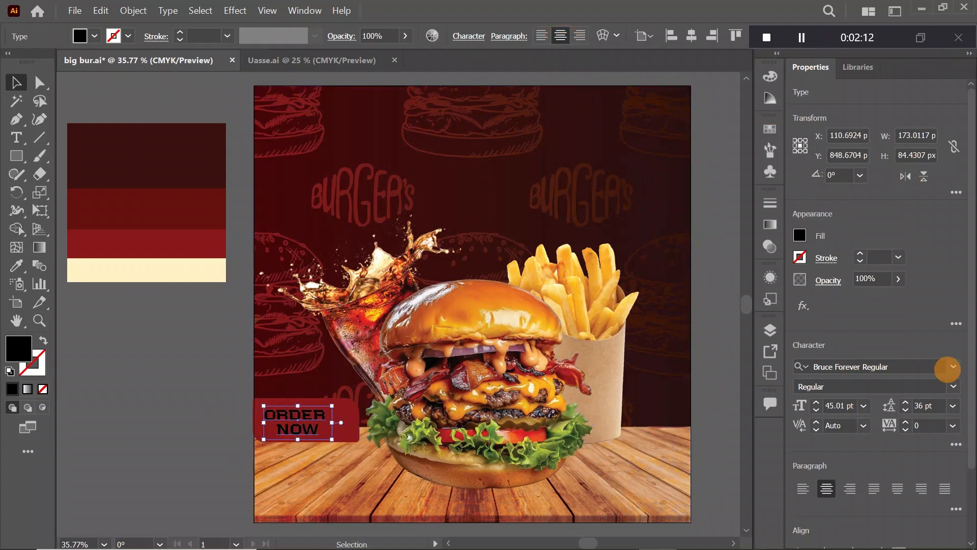
Step: Filter fonts similar to Bernard MT Condensed and set the "order now" text in Rockwell Condensed Bold
left_click(949, 367)
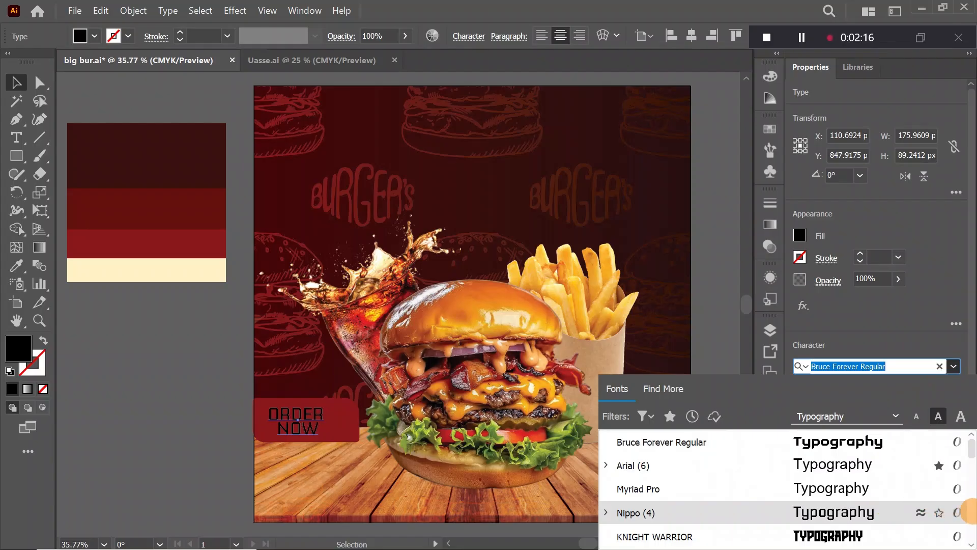
scroll(970, 511, "down", 7)
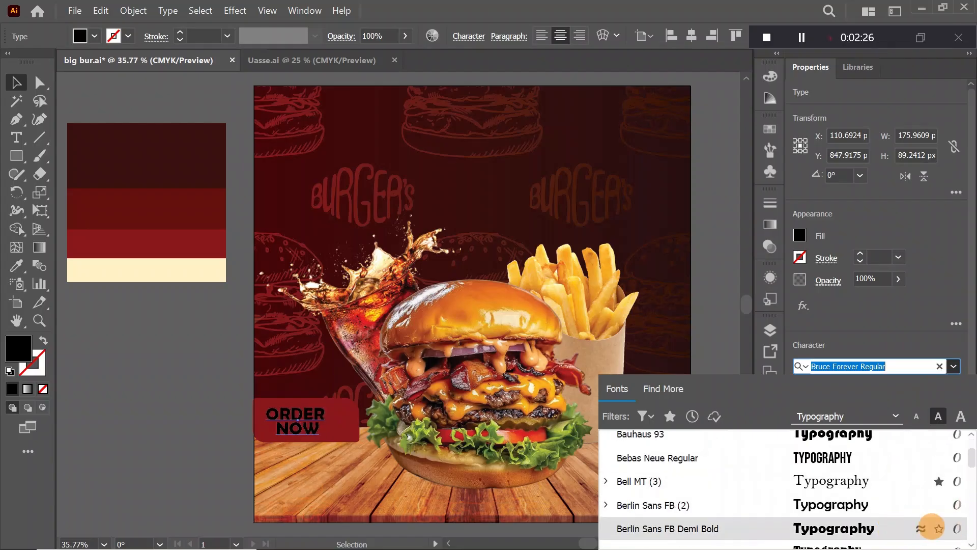
scroll(966, 524, "down", 2)
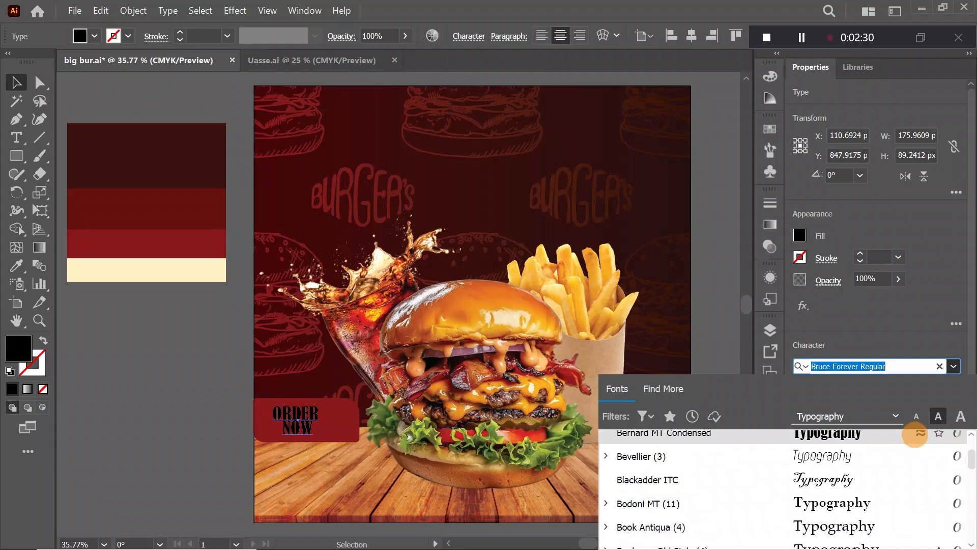
left_click(918, 433)
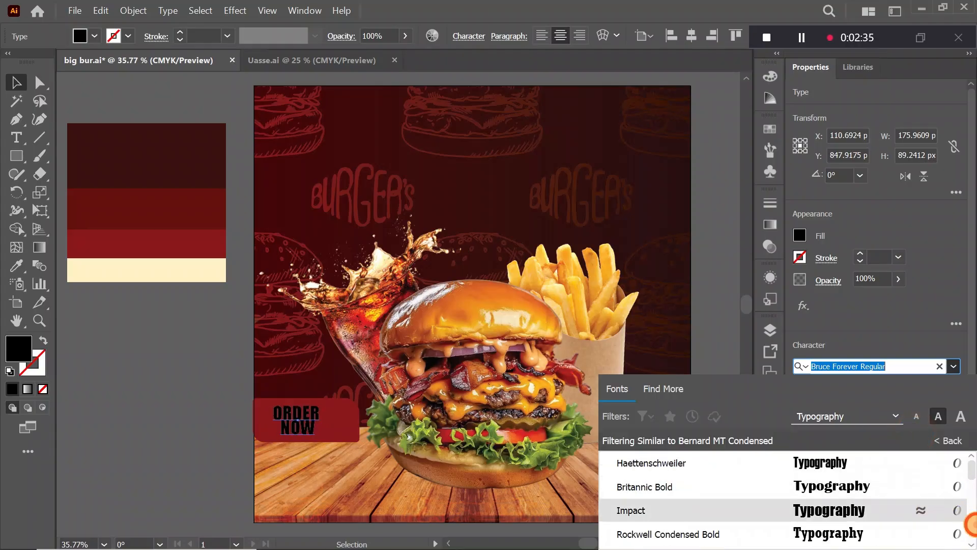
left_click(888, 532)
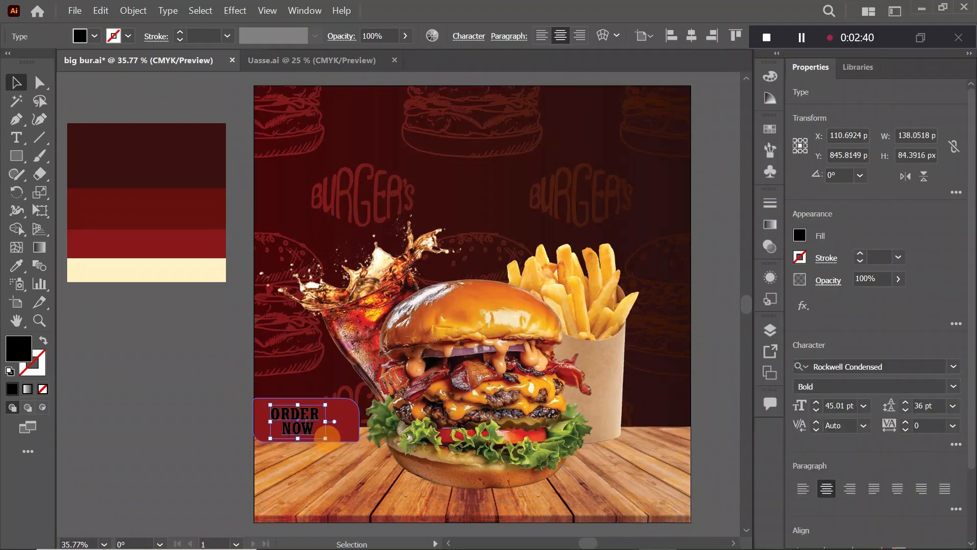
Step: Enlarge the "order now" text slightly and shrink the red rectangle a little to fit around it
left_click_drag(326, 438, 344, 443)
left_click_drag(294, 410, 295, 410)
left_click(206, 405)
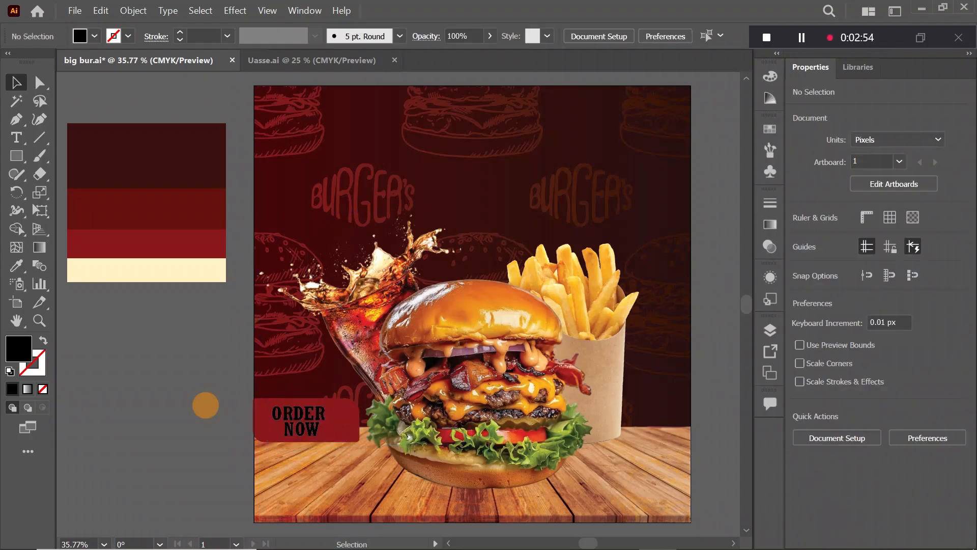
left_click(261, 407)
left_click_drag(359, 440, 353, 438)
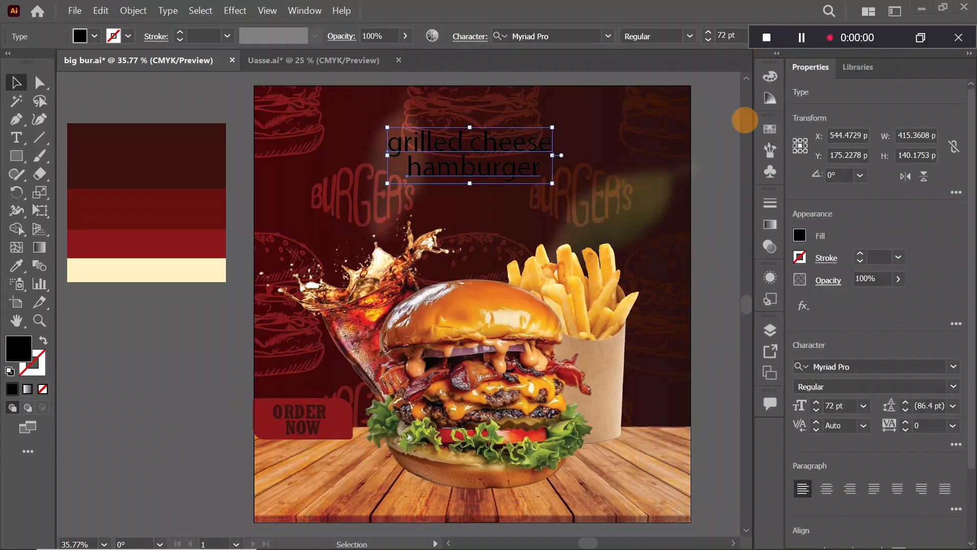
Step: Fill the "grilled cheese hamburger" heading with white and set it in Impact
left_click(800, 235)
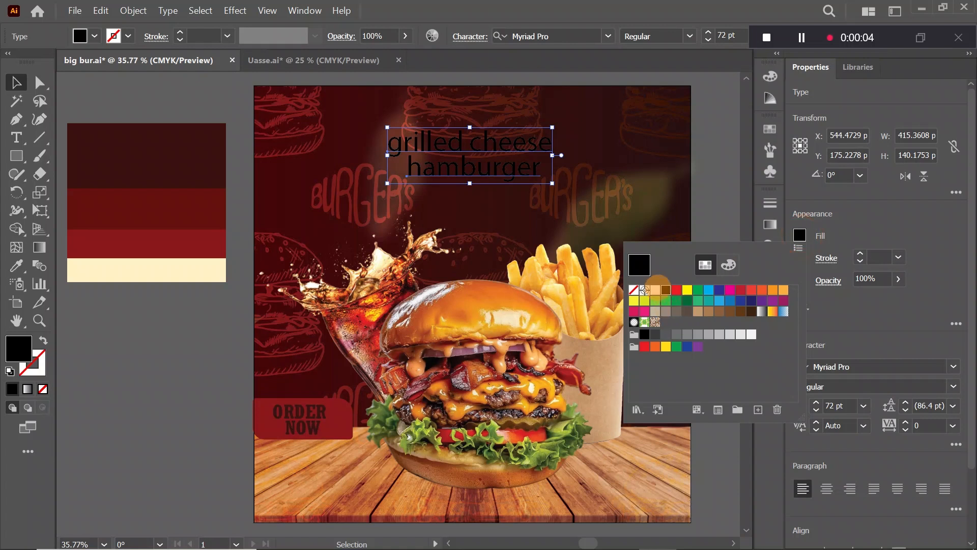
left_click(655, 289)
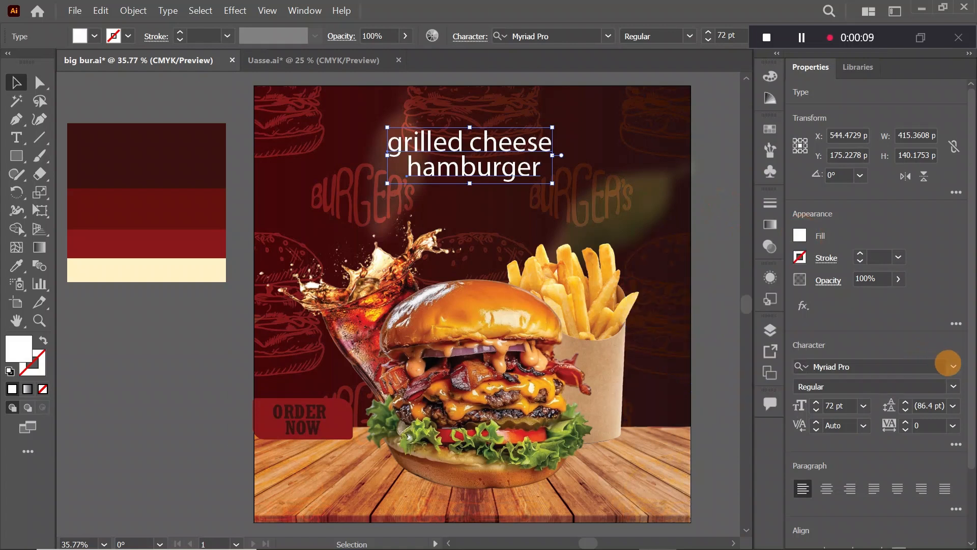
left_click(948, 365)
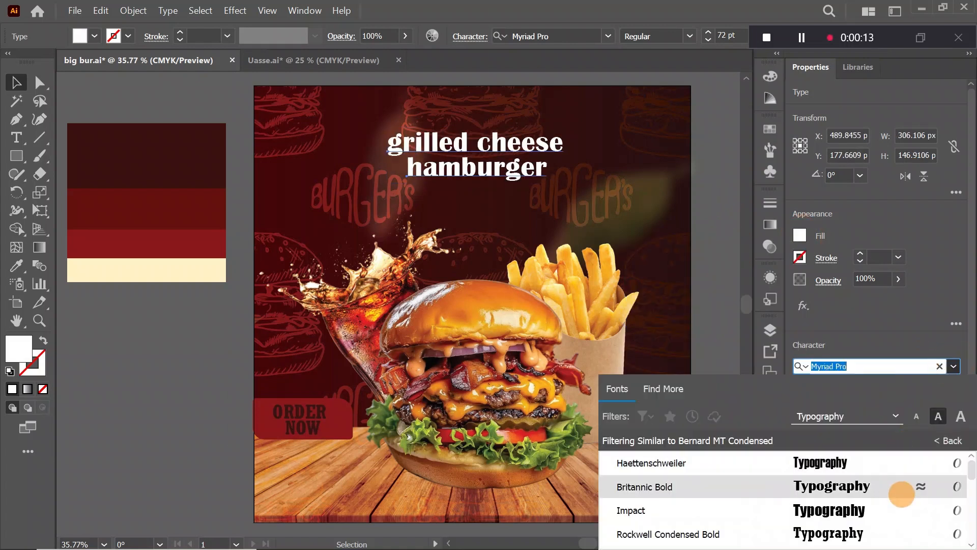
left_click(897, 509)
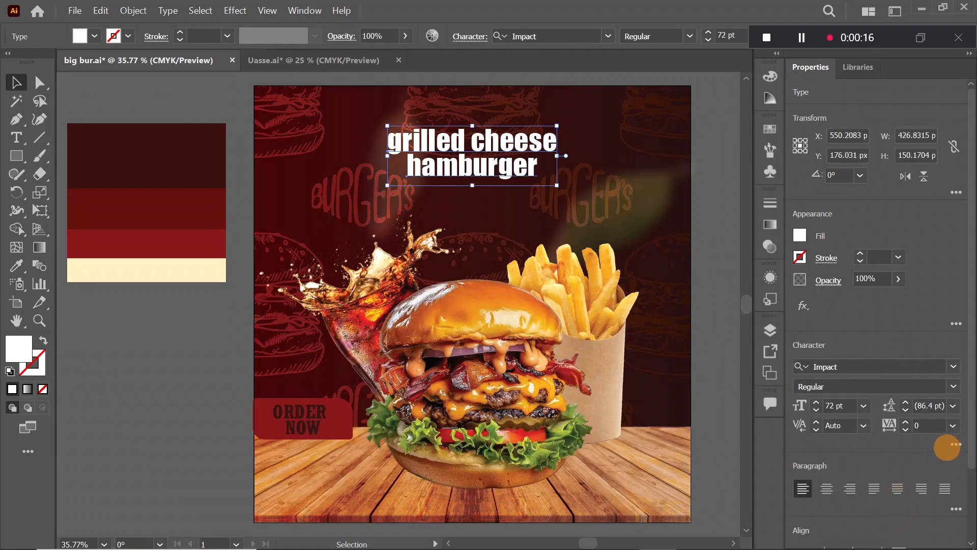
Step: Apply Small Caps to the "grilled cheese hamburger" heading and change its font to Paquito Bold
left_click(950, 444)
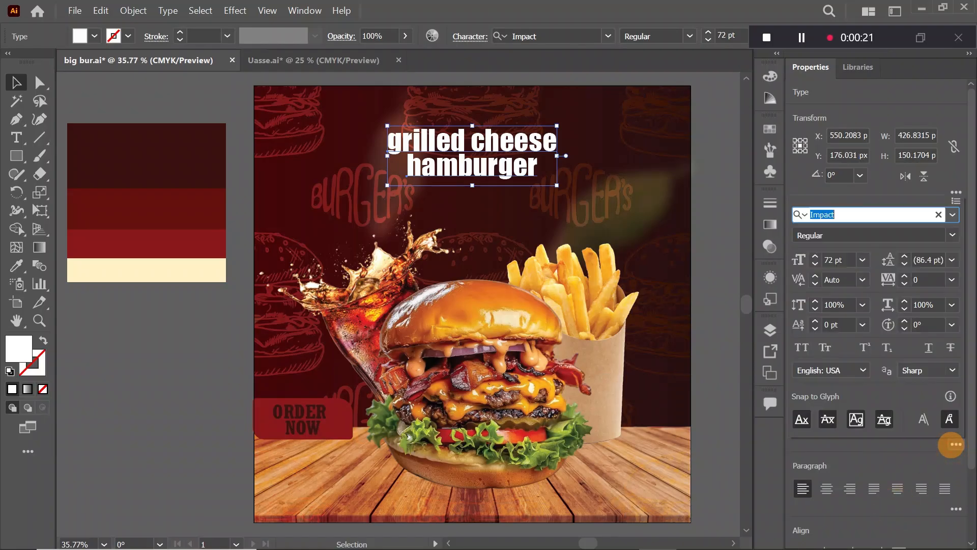
left_click(825, 347)
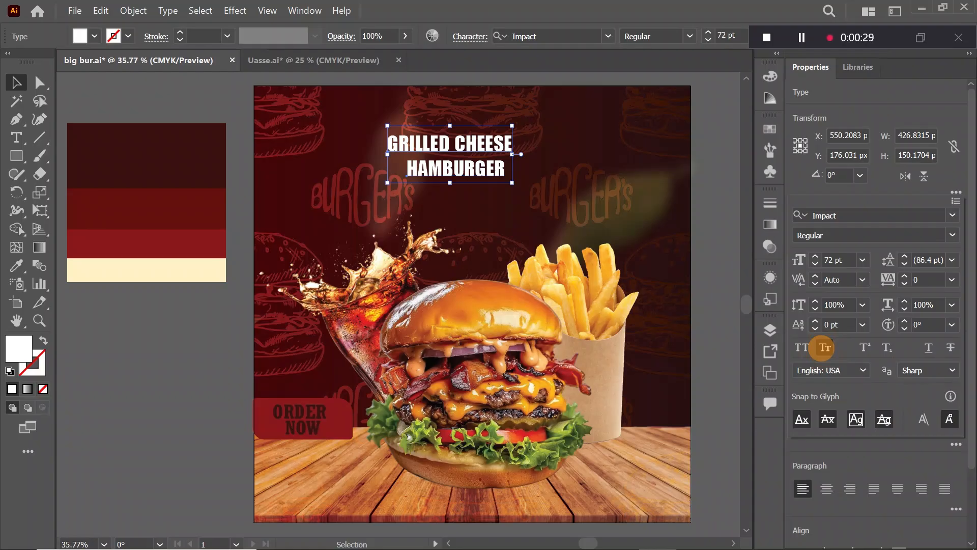
left_click(952, 215)
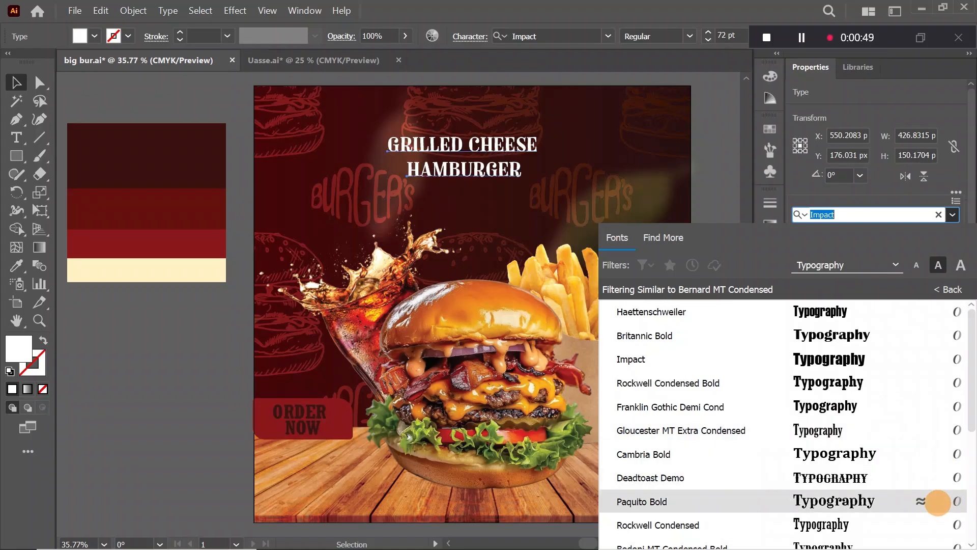
left_click(932, 501)
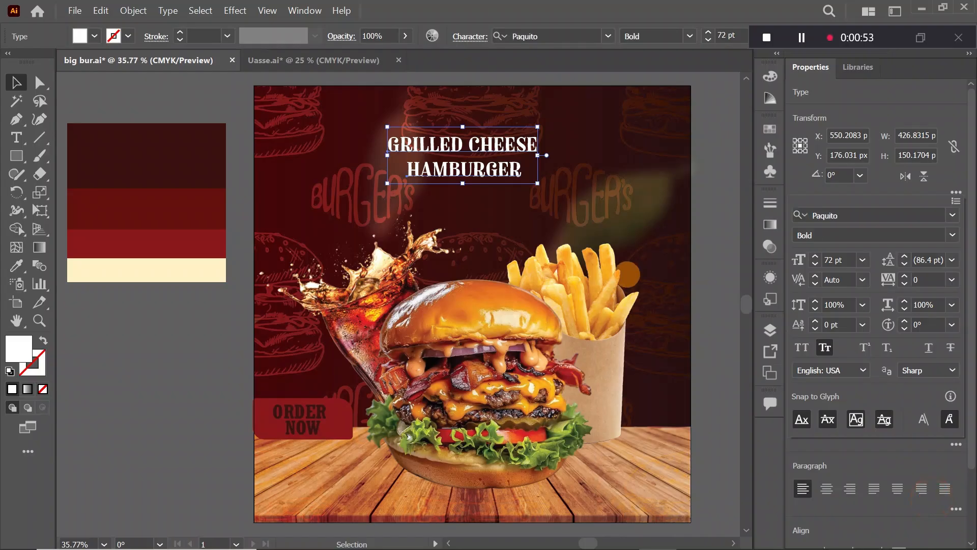
left_click(544, 157)
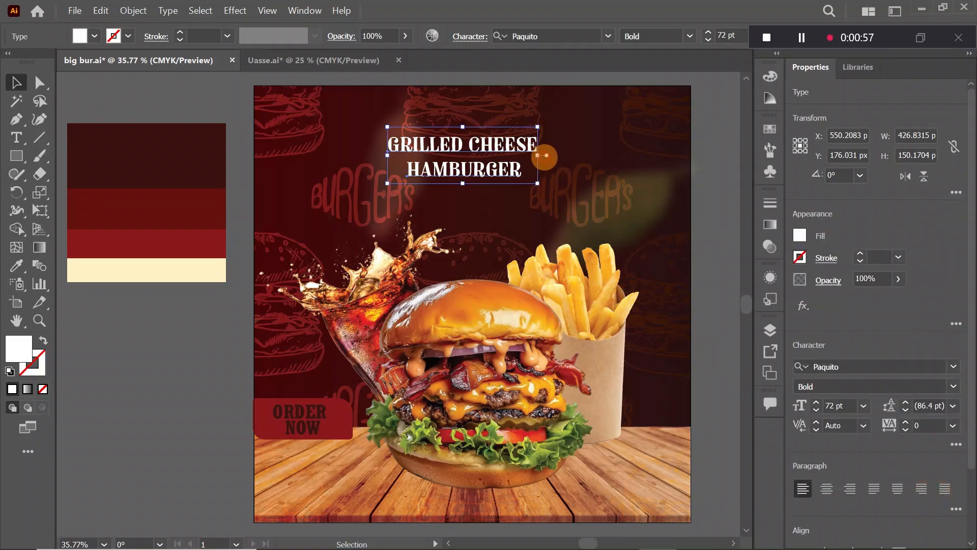
Step: Enlarge the heading to about 115 pt near the poster's top edge and move the "hamburger" line closer beneath "grilled cheese"
left_click_drag(538, 184, 580, 245)
left_click_drag(500, 173, 516, 159)
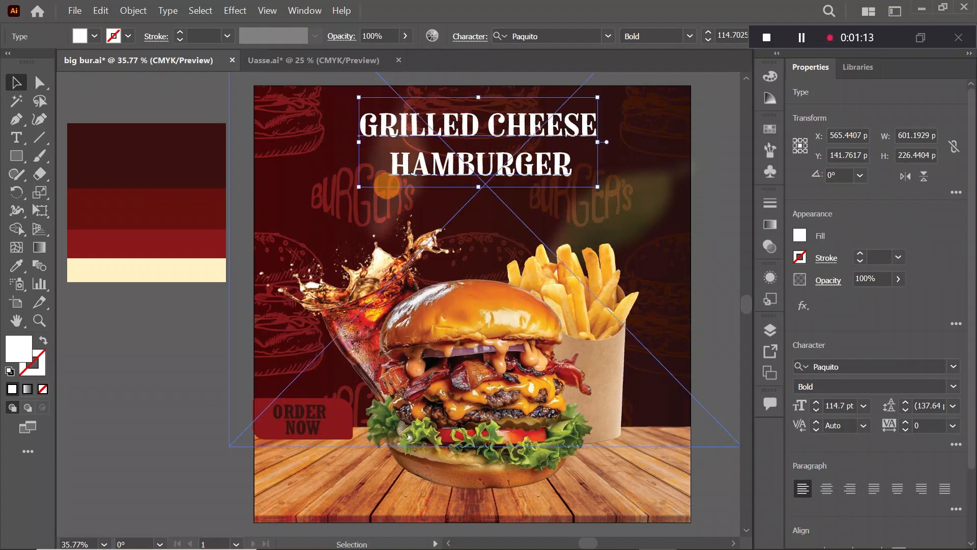
left_click(158, 331)
left_click(506, 149)
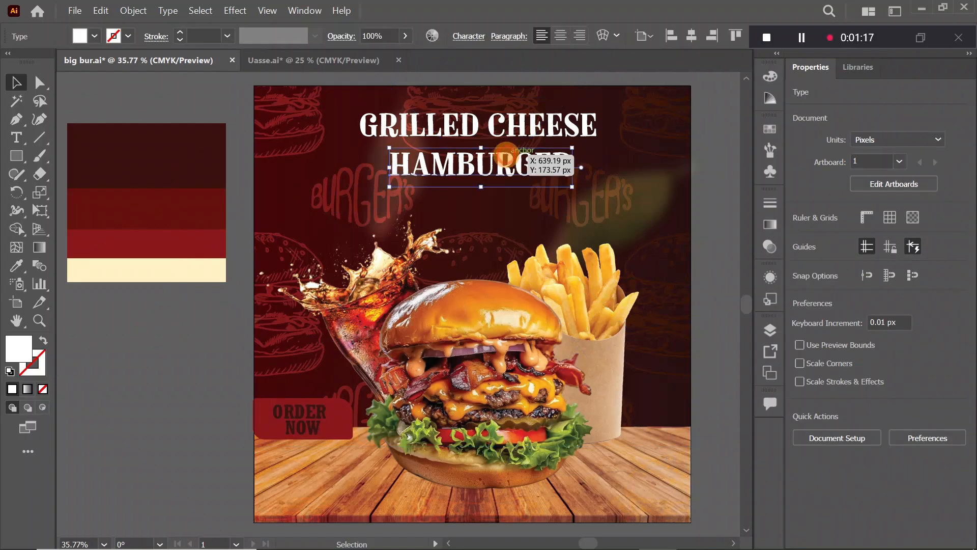
mouse_move(493, 158)
left_mouse_down()
mouse_move(490, 175)
mouse_move(480, 155)
left_mouse_up()
left_click(193, 296)
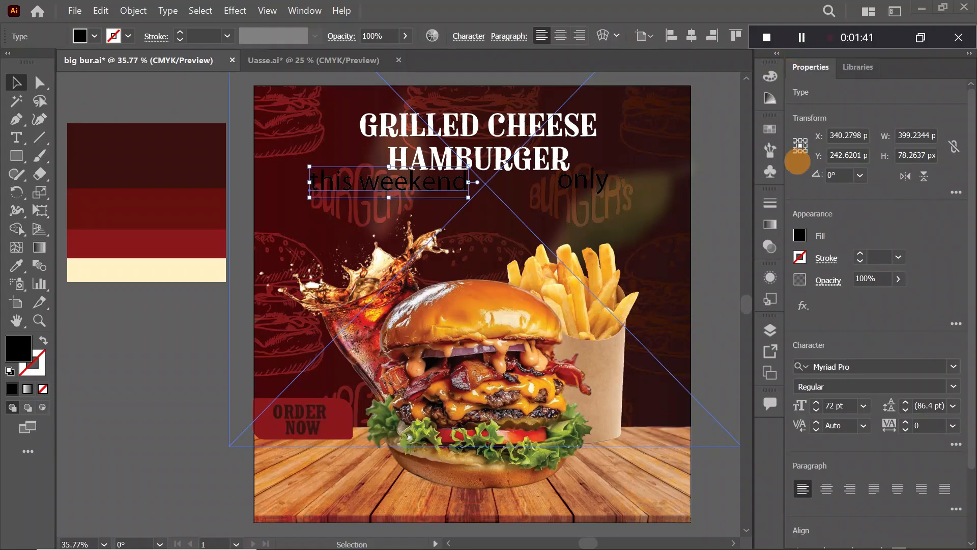
Step: Fill the "this weekend" and "only" texts below the heading with white
left_click(799, 235)
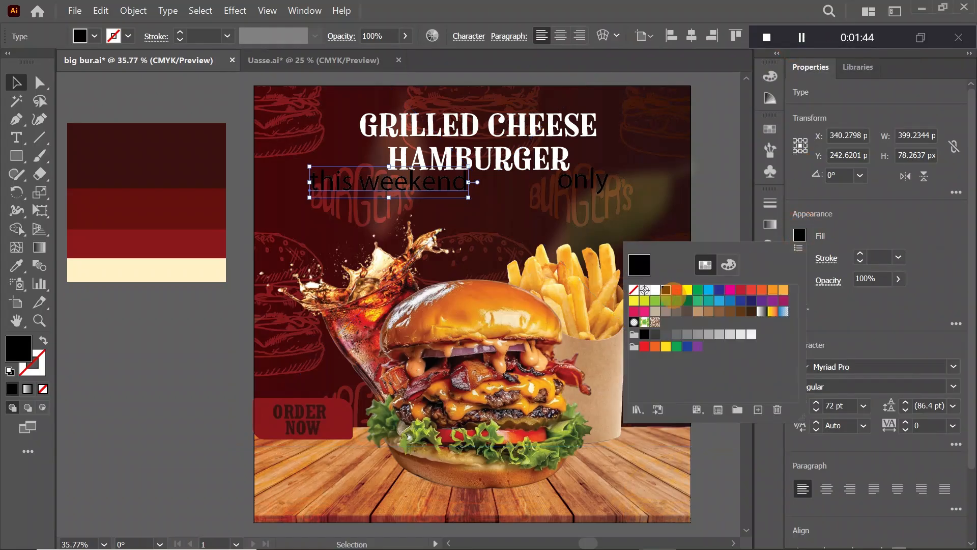
left_click(655, 290)
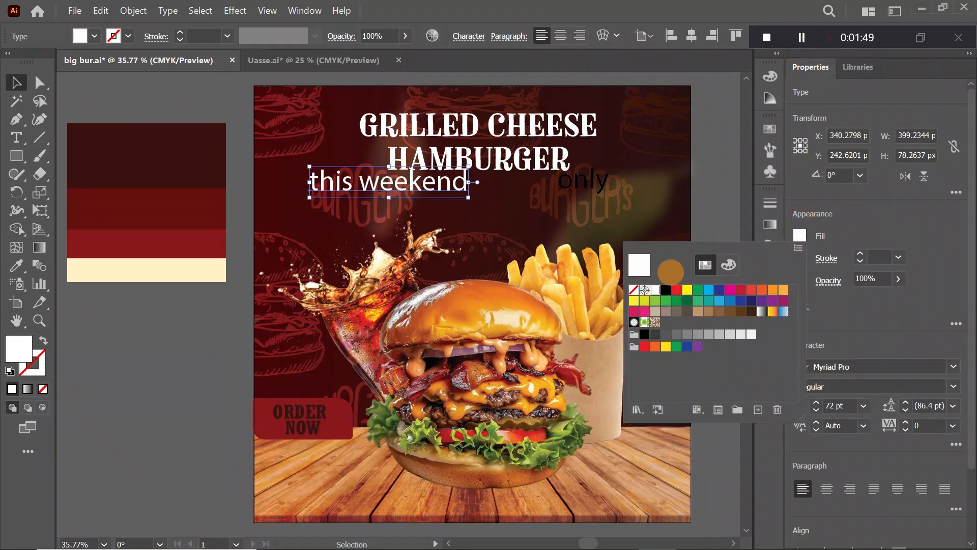
left_click(585, 181)
left_click(800, 235)
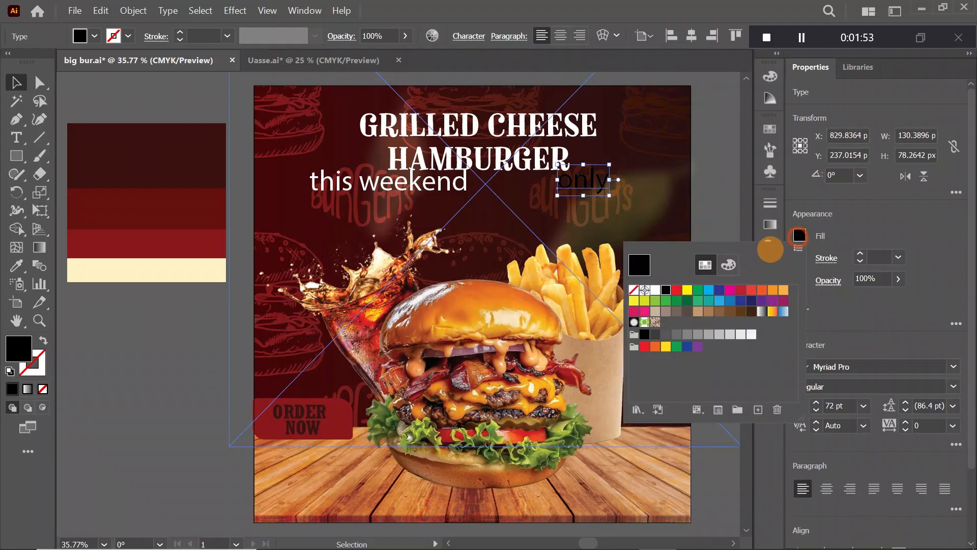
left_click(655, 290)
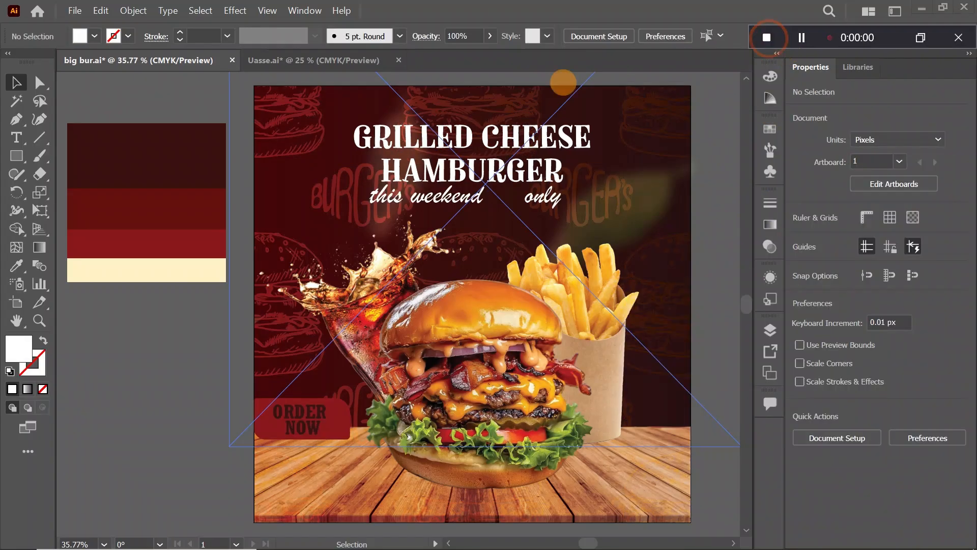
Step: In the Uasse.ai document, arrange the "free", "home" and "delivery" texts into a compact two-line block on the empty area below "this weekend"
left_click(341, 60)
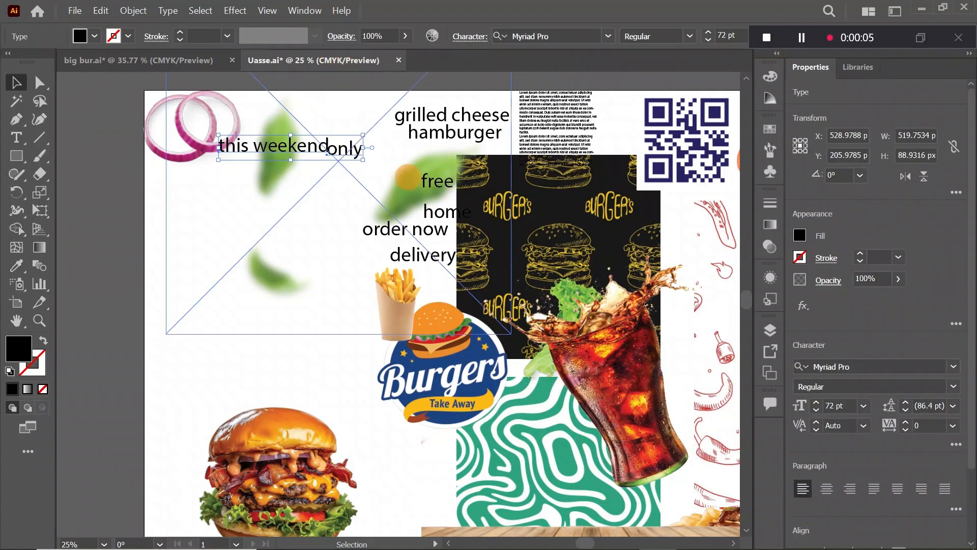
left_click(438, 211)
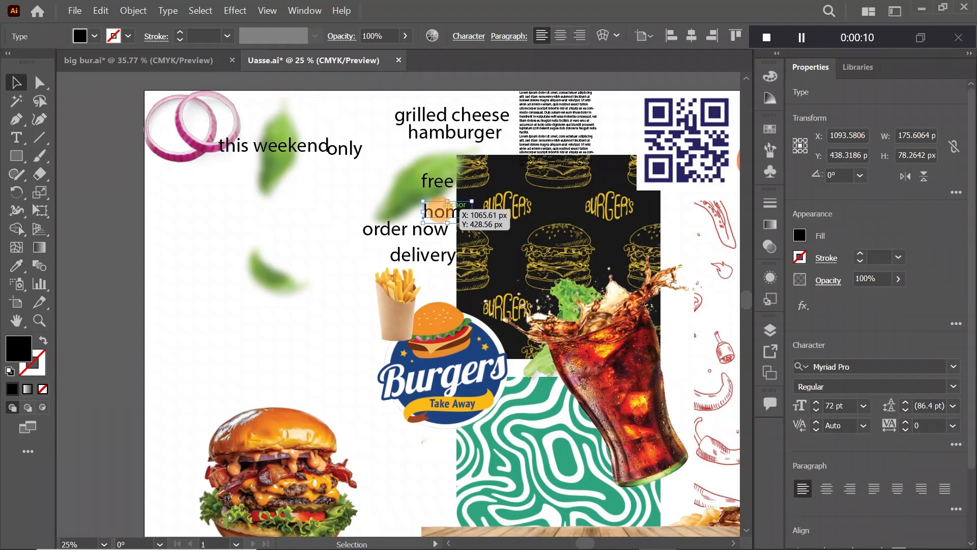
left_click_drag(426, 210, 267, 234)
left_click_drag(441, 184, 246, 238)
left_click_drag(398, 240, 249, 234)
Step: Copy the "free home delivery" texts into the big bur.ai poster and place them over the lower part of the fries box
left_click(248, 237)
left_click(284, 237, "shift")
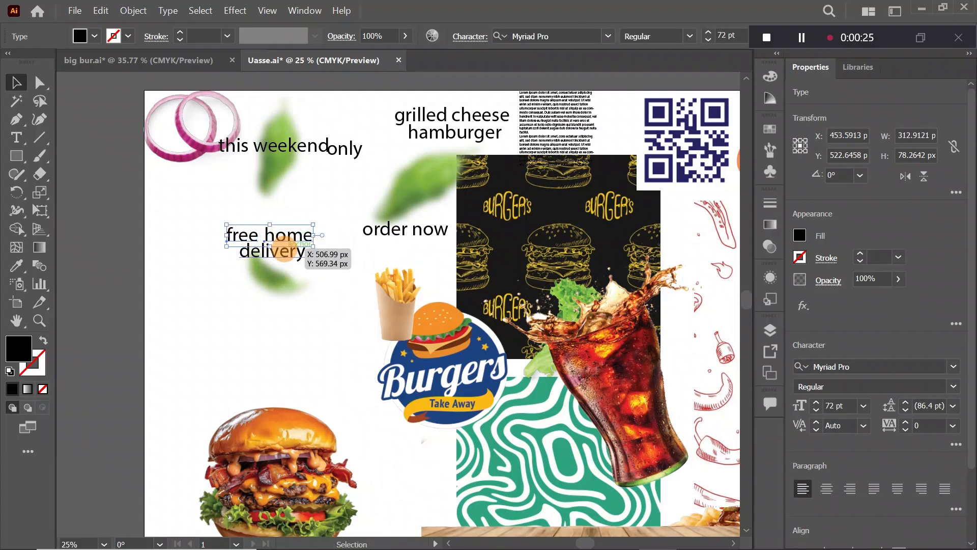
left_click(285, 249, "shift")
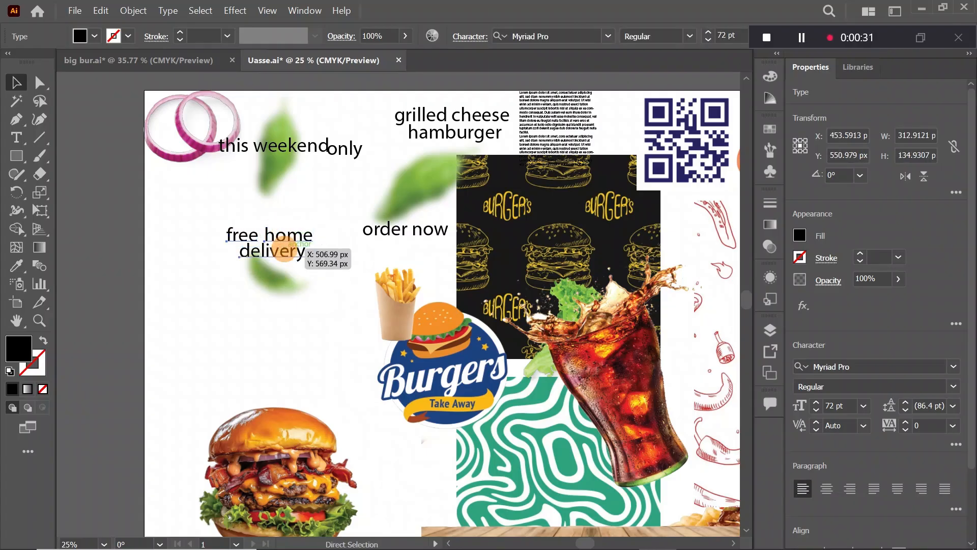
left_click_drag(285, 250, 284, 248)
left_click(173, 60)
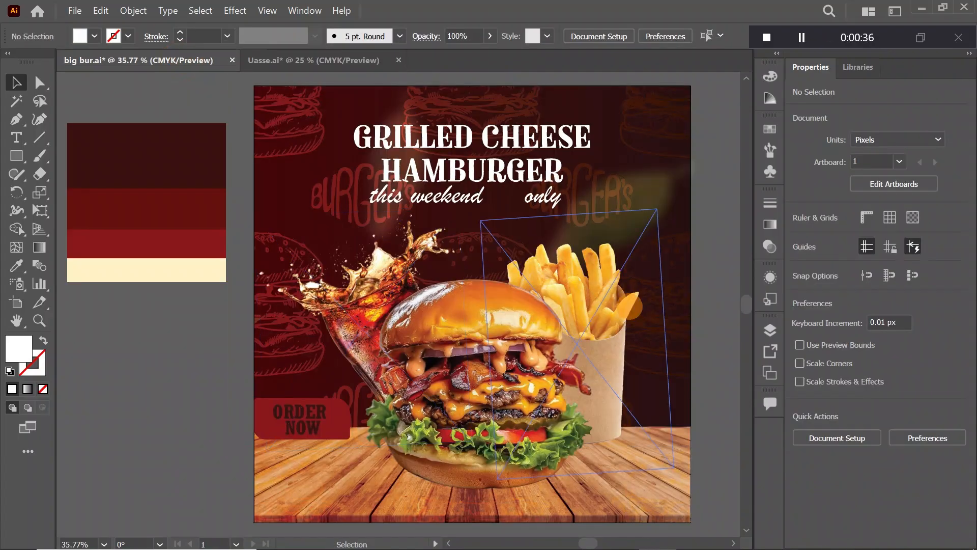
key("ctrl+v")
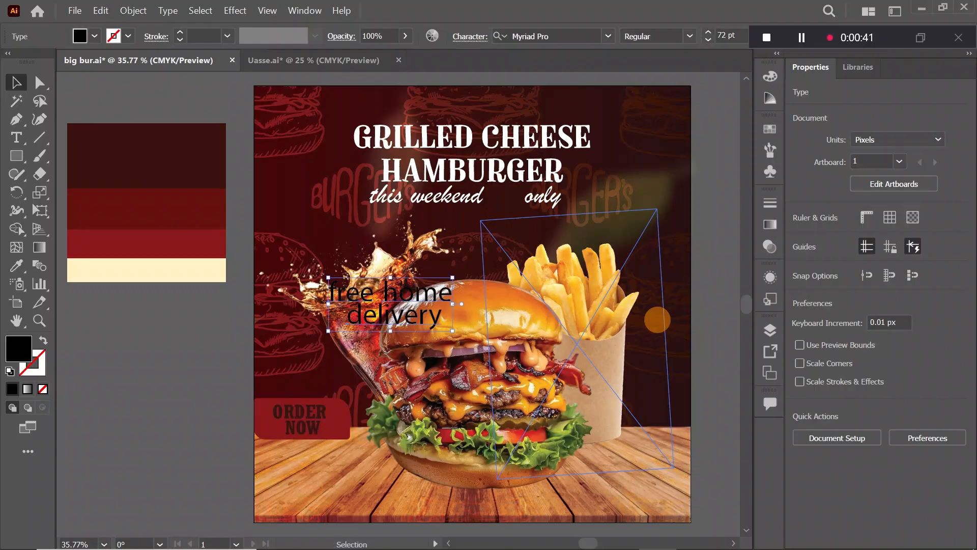
left_click_drag(370, 300, 605, 405)
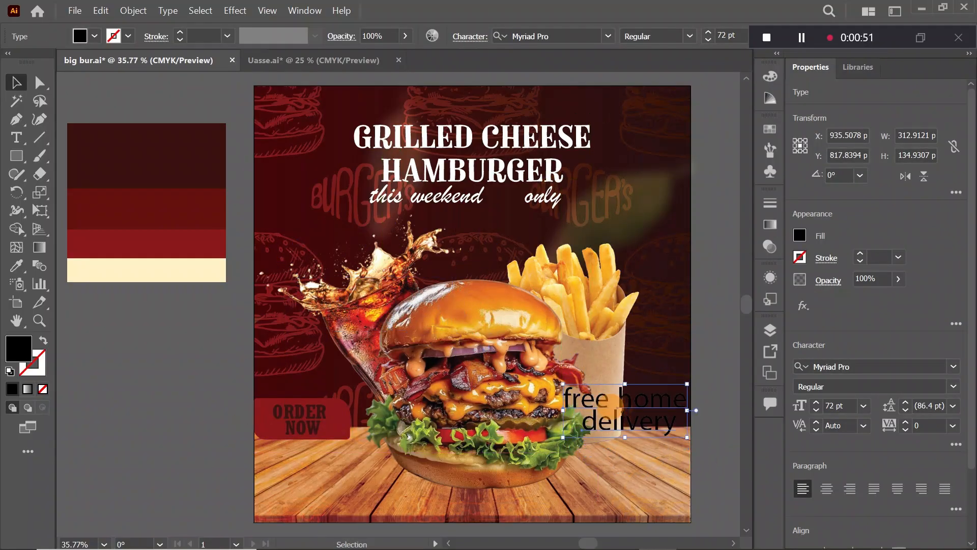
Step: Shrink the "free home delivery" text to about 42 pt and fill it with white
left_click_drag(687, 436, 693, 398)
left_click(799, 234)
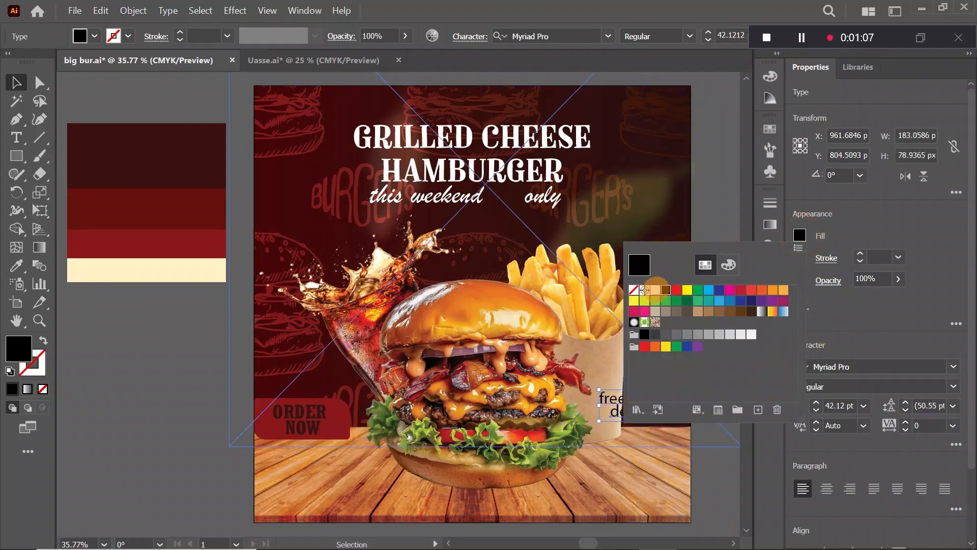
left_click(655, 289)
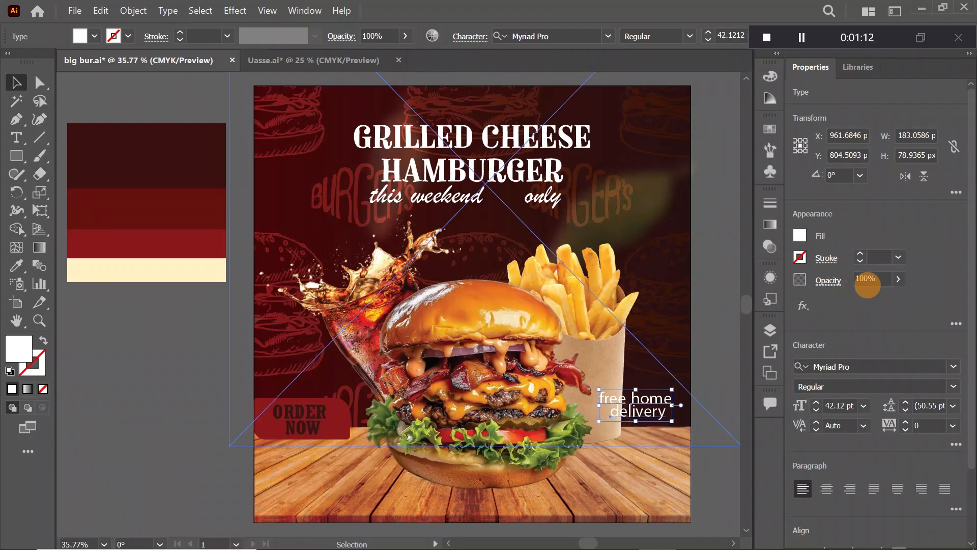
Step: Set the "free home delivery" text in Nippo and move it just above the "order now" label
left_click(953, 366)
left_click(946, 403)
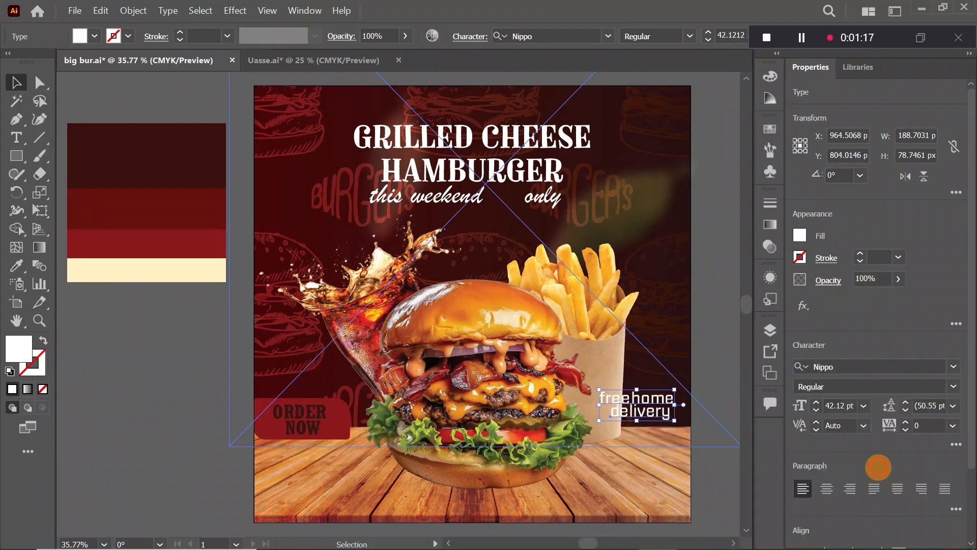
left_click_drag(633, 402, 304, 370)
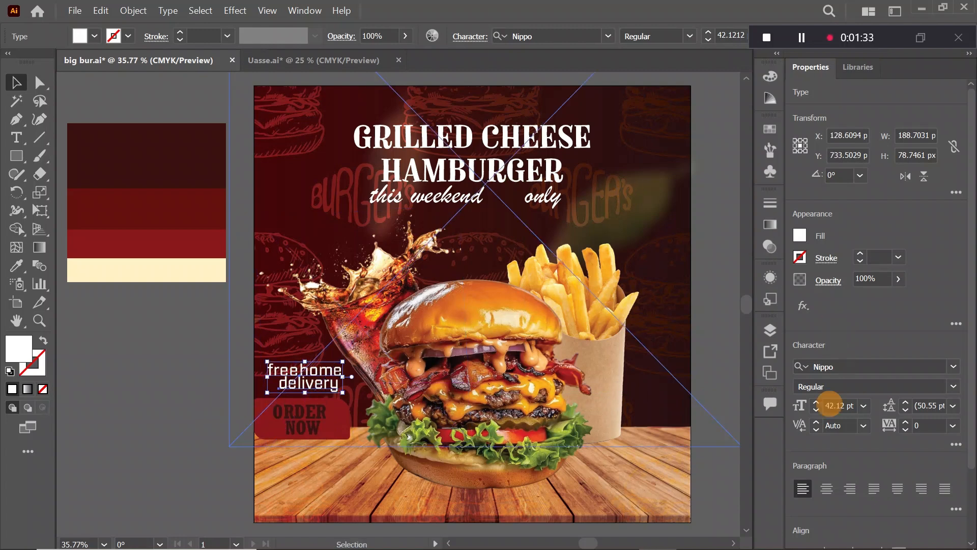
Step: Justify the "free home delivery" text with the last line aligned left
left_click(827, 489)
left_click(802, 489)
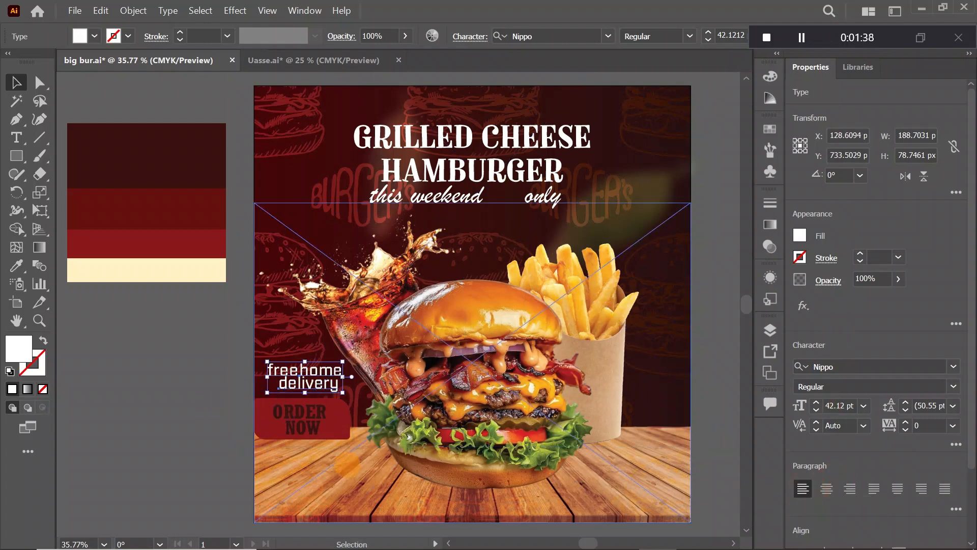
left_click(850, 489)
left_click(874, 487)
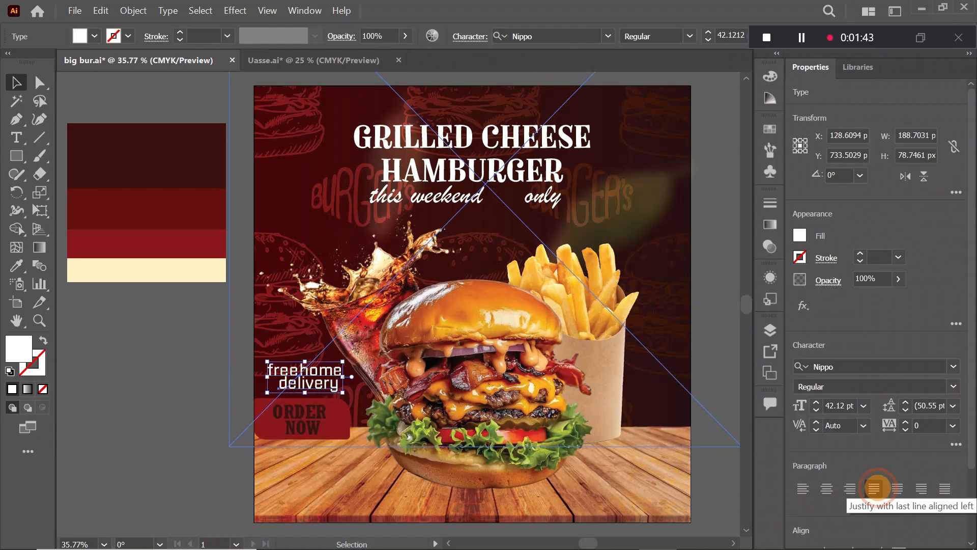
left_click(196, 411)
Step: Apply Small Caps to all the "free home delivery" texts
left_click(316, 367)
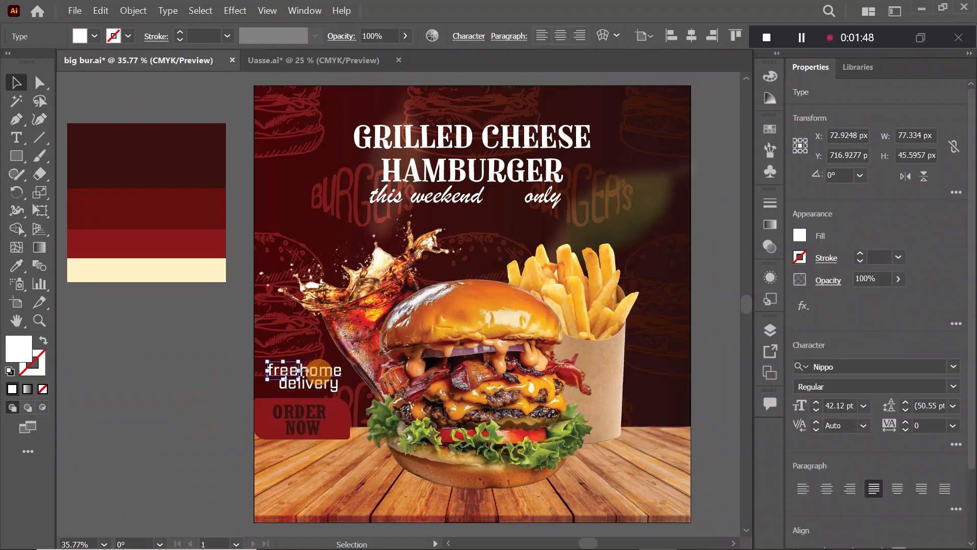
left_click(321, 377, "shift")
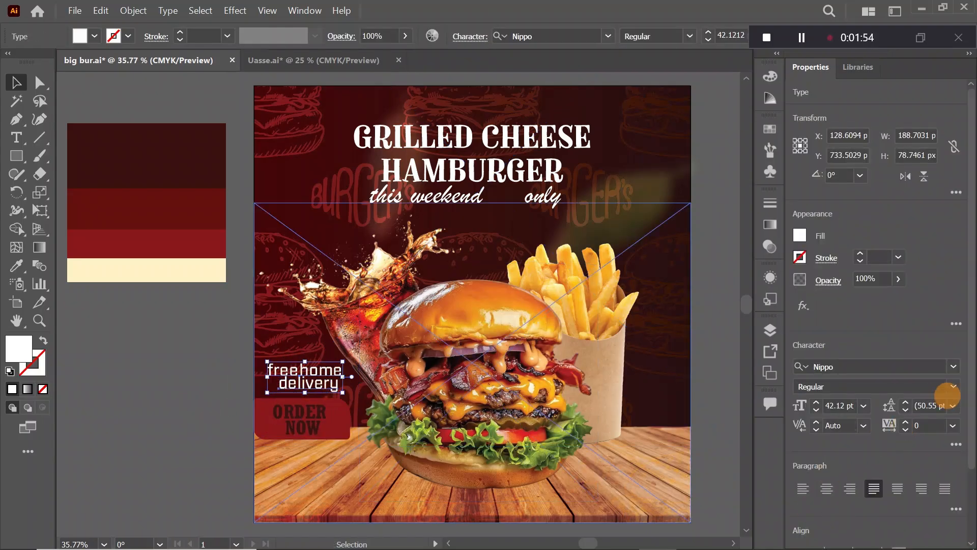
left_click(956, 442)
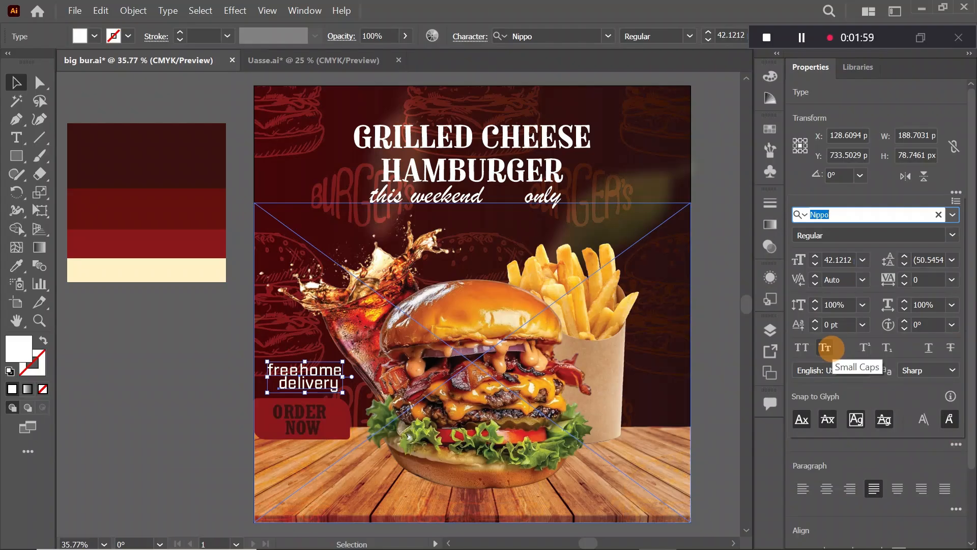
left_click(825, 347)
left_click(124, 407)
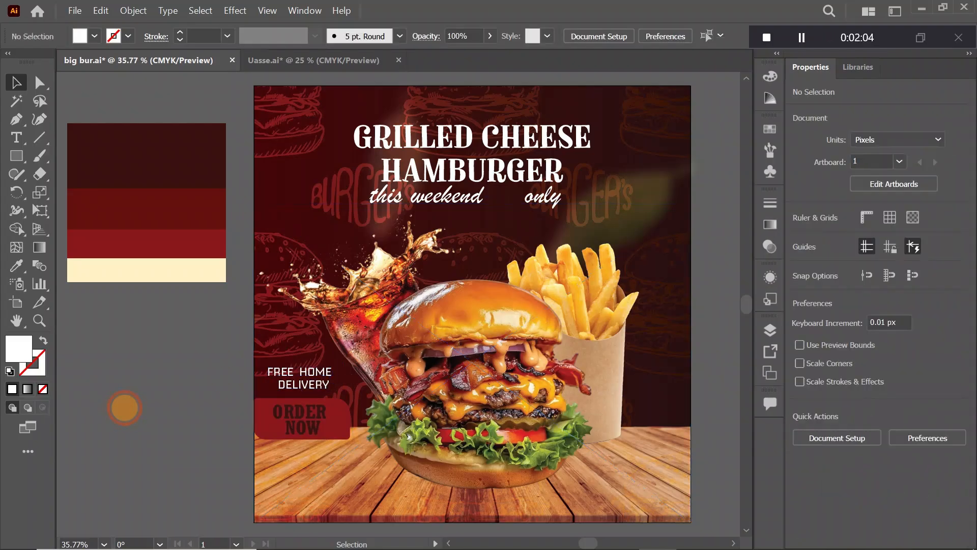
Step: Shift the "delivery" line slightly left to centre it beneath "free home"
double_click(297, 385)
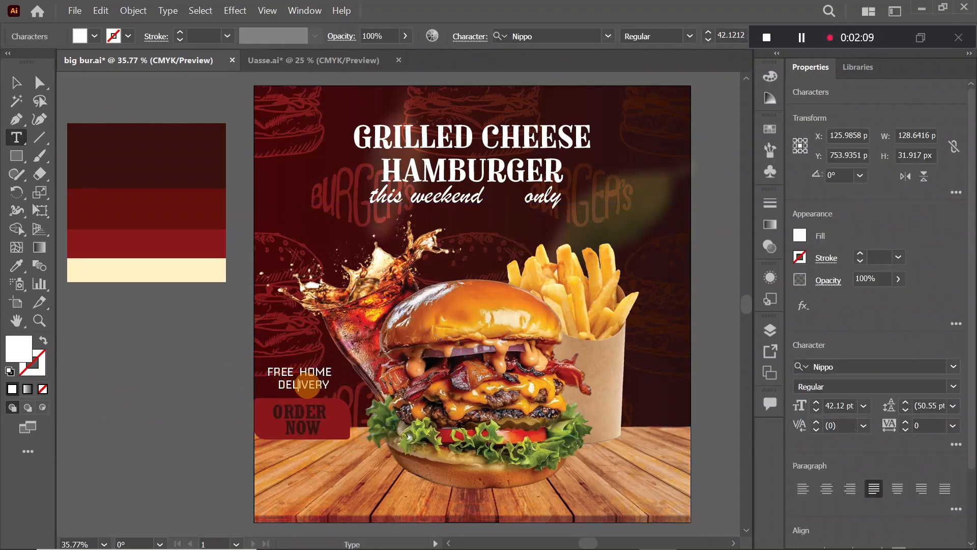
left_click(103, 390)
left_click(15, 83)
left_click_drag(303, 385, 297, 387)
left_click(234, 399)
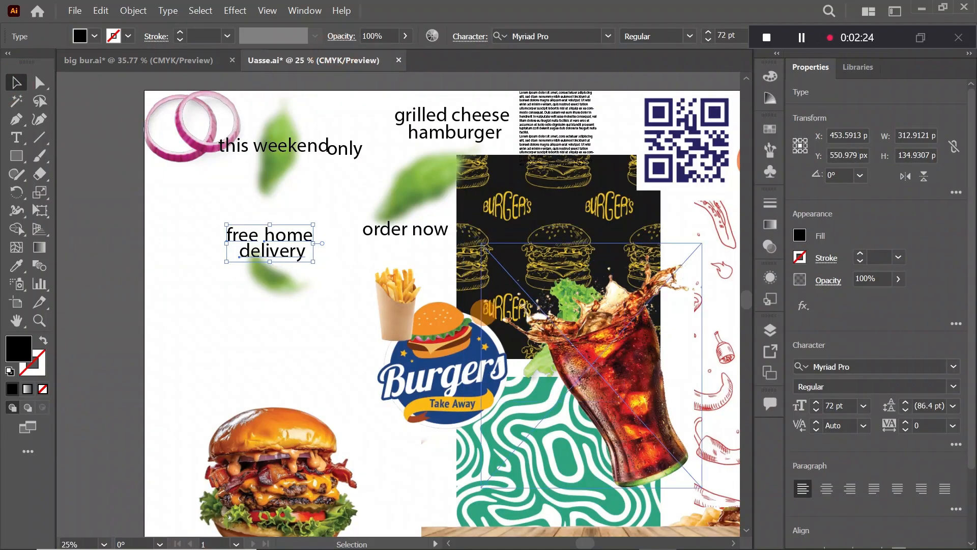
Step: Copy the Burgers Take Away logo from Uasse.ai into the big bur.ai poster, scale it down and place it in the poster's upper-left corner
left_click(442, 377)
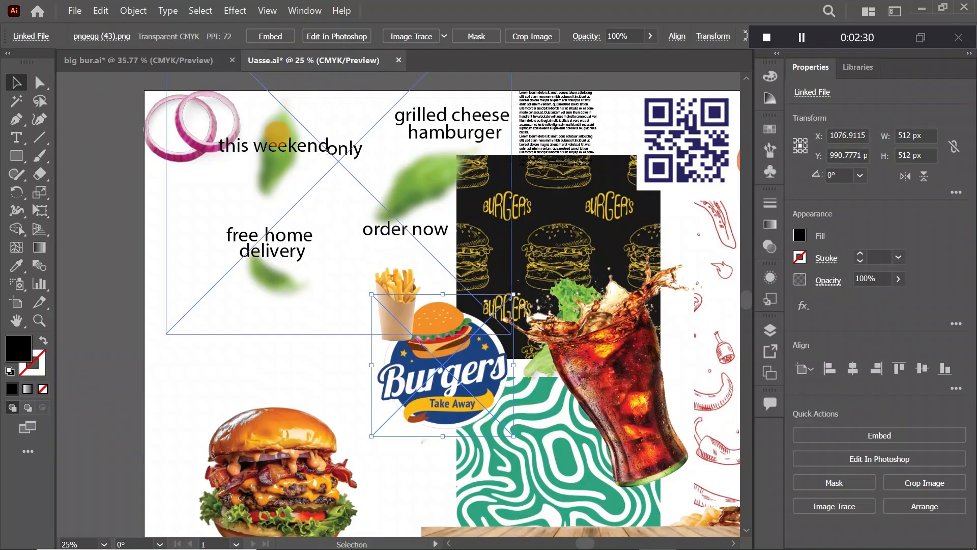
left_click(191, 60)
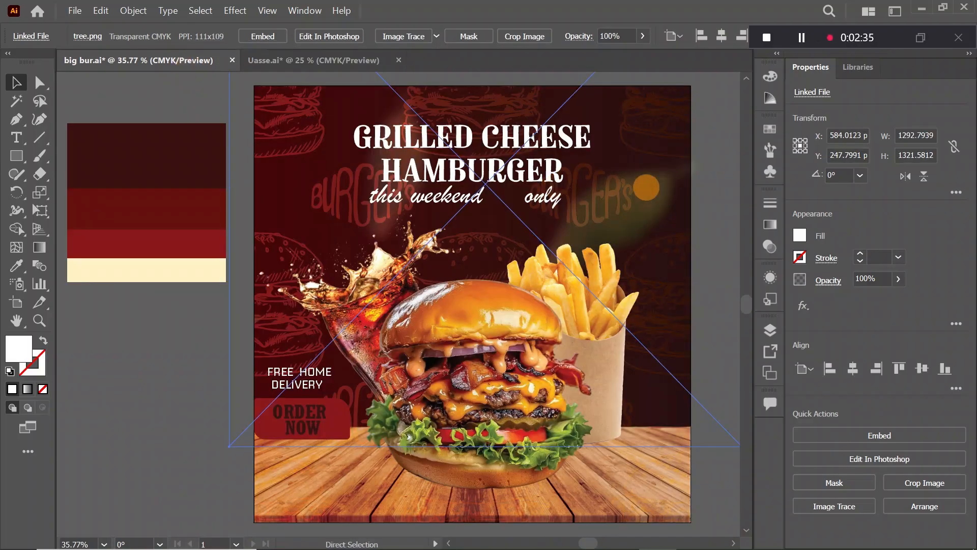
key("ctrl+v")
left_click_drag(297, 202, 336, 267)
left_click_drag(408, 295, 308, 122)
left_click(194, 349)
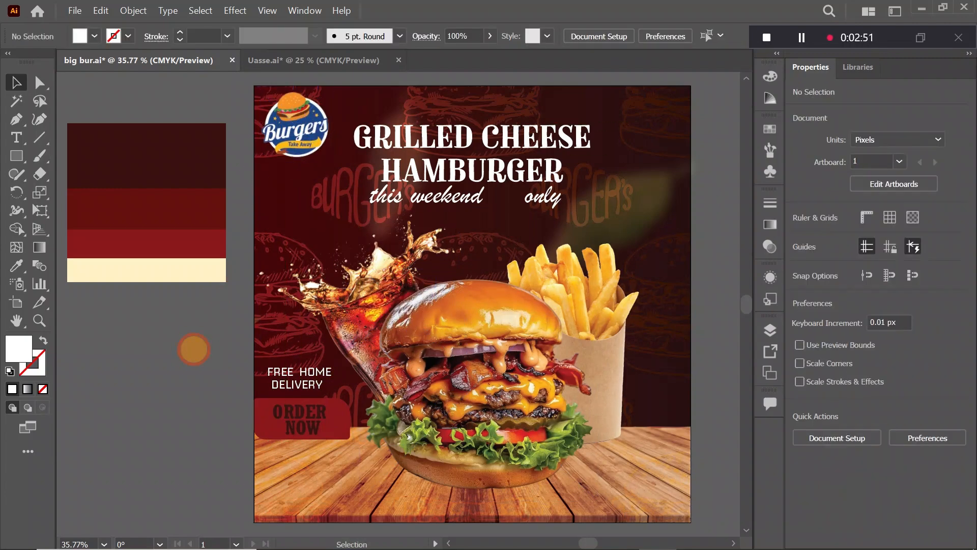